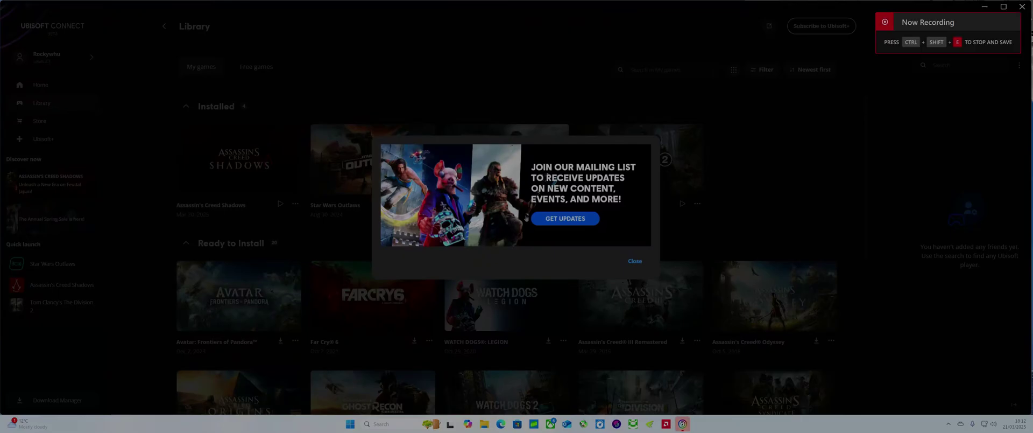
Dismiss the mailing-list popup and launch Star Wars Outlaws from the Installed library.
left_click(634, 263)
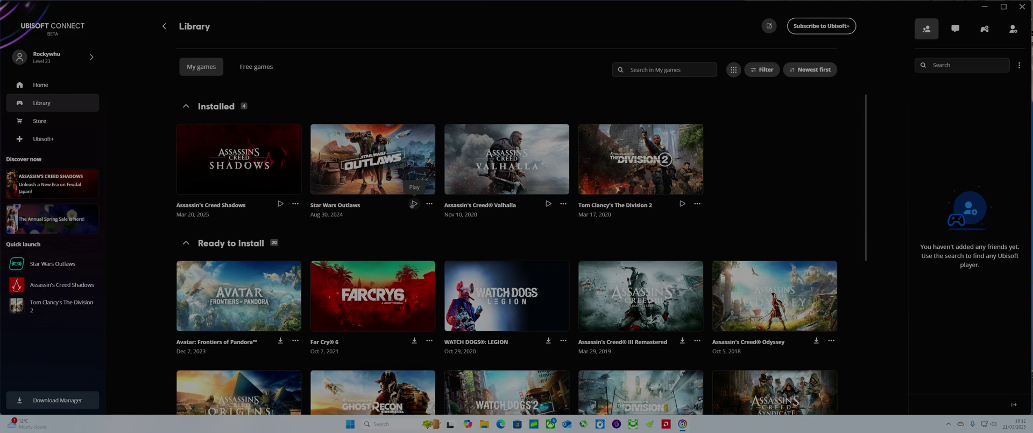
left_click(414, 204)
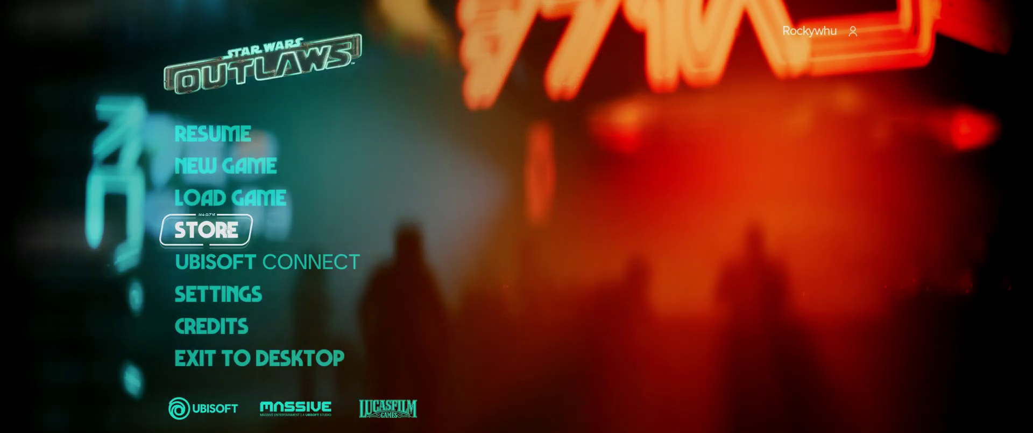
Open Settings from the Star Wars Outlaws main menu.
left_click(267, 293)
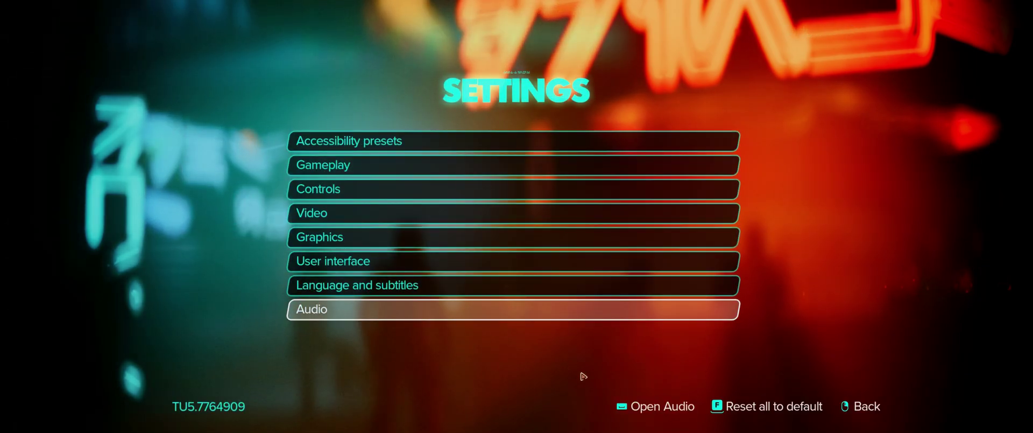
key("f")
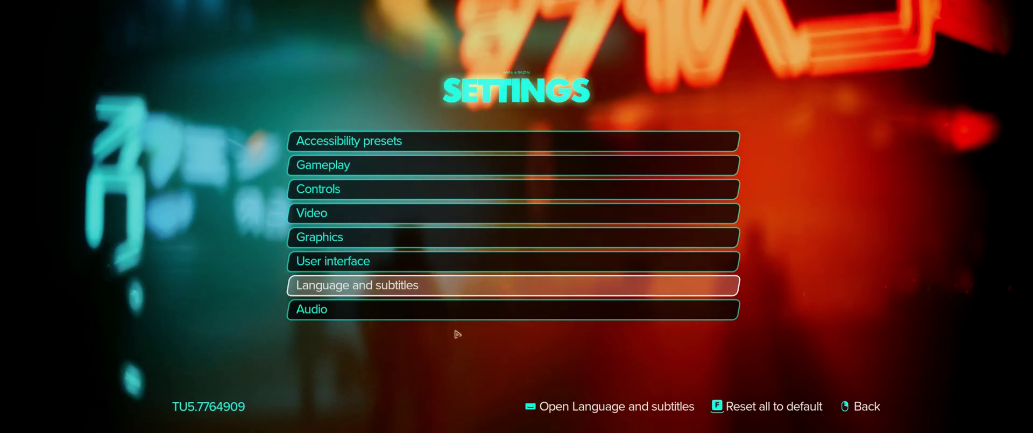
In Video settings, set Upscaler mode to Fixed and Display mode to Exclusive fullscreen.
left_click(374, 237)
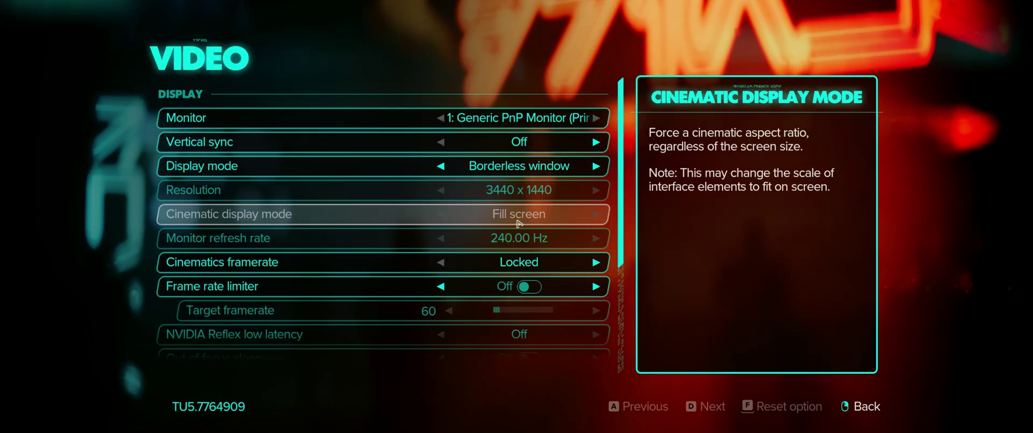
left_click(597, 166)
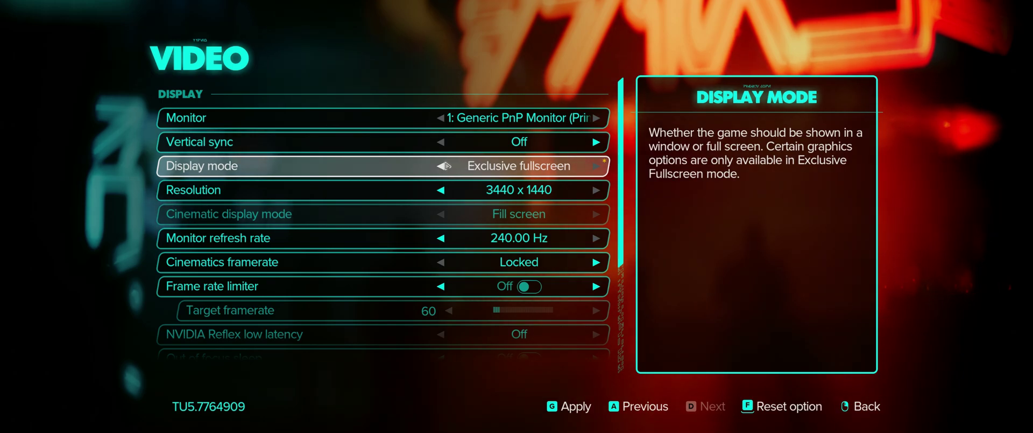
left_click(440, 165)
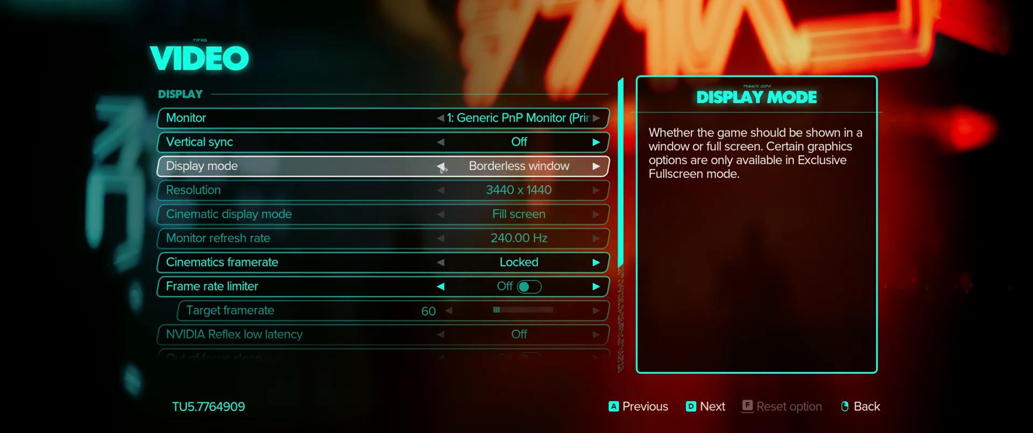
scroll(448, 189, "down", 3)
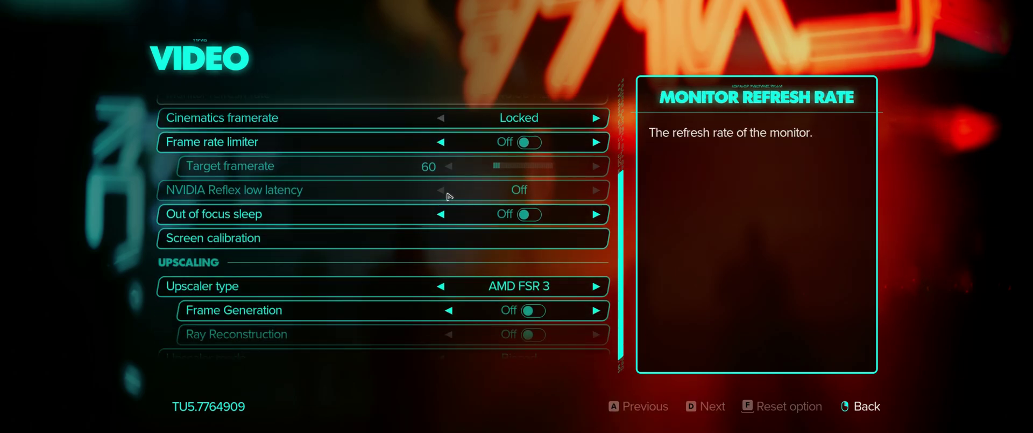
scroll(450, 192, "down", 1)
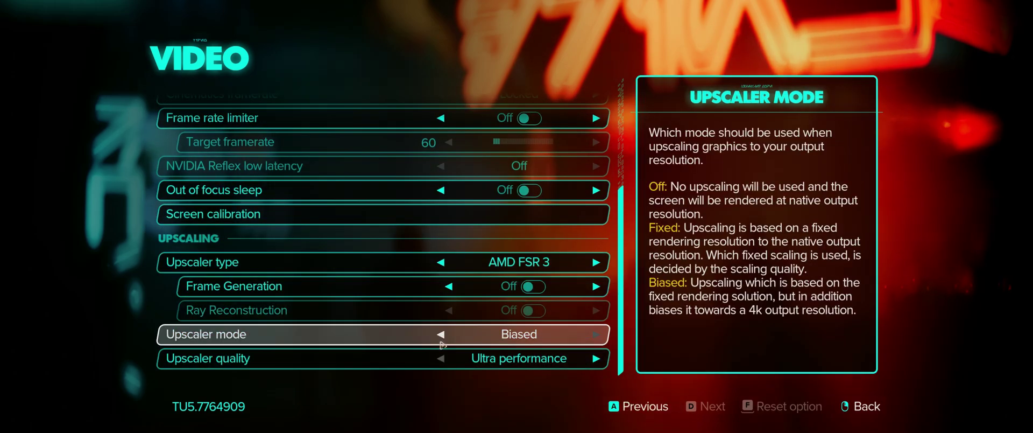
left_click(442, 335)
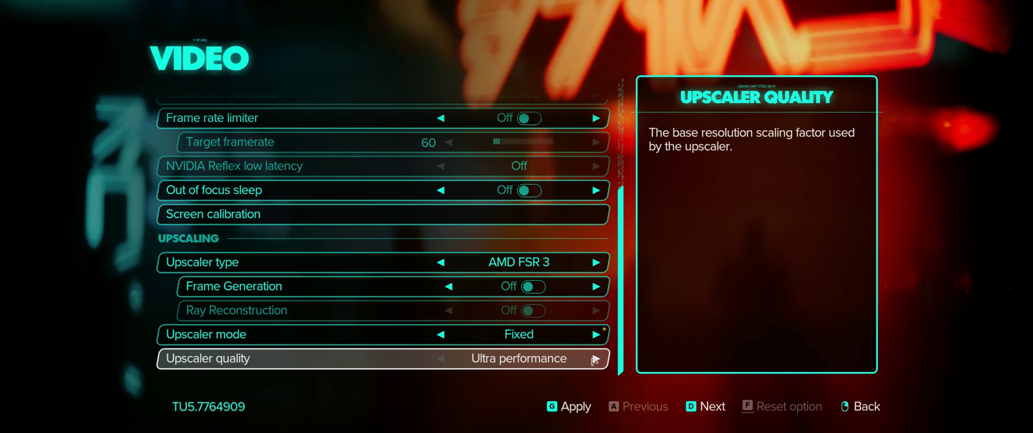
scroll(514, 293, "up", 2)
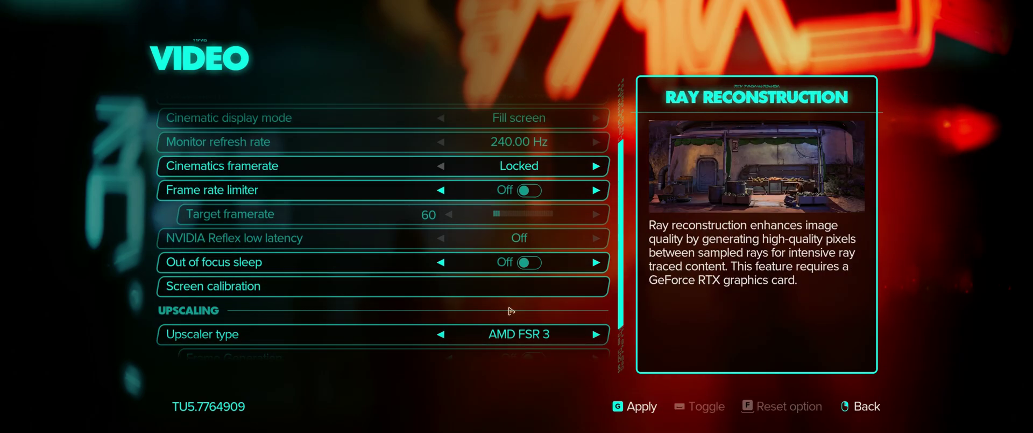
scroll(516, 294, "up", 2)
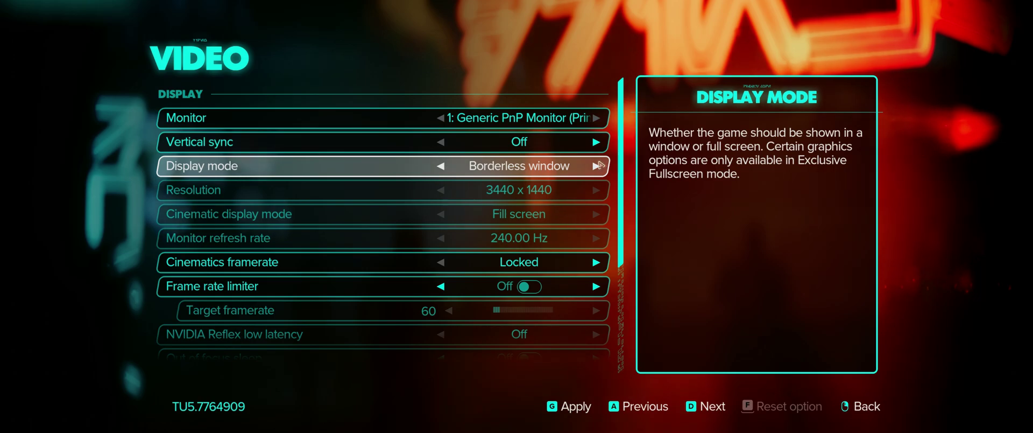
left_click(440, 166)
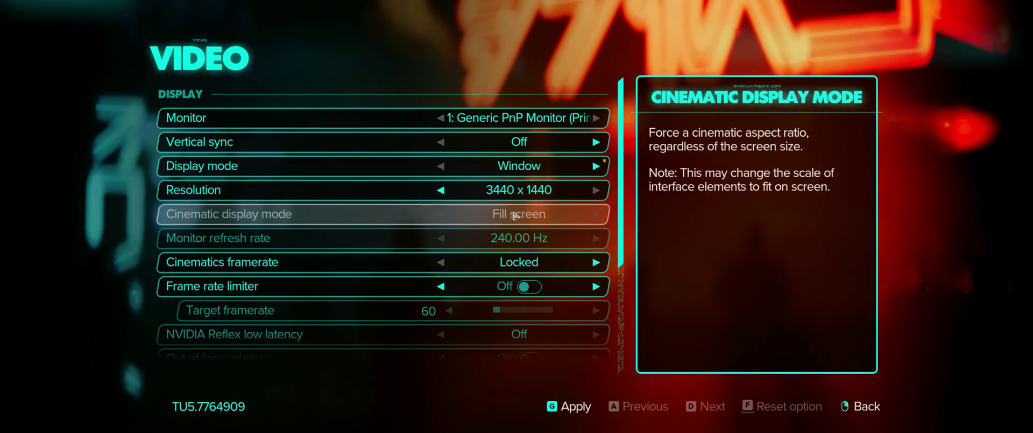
left_click(595, 165)
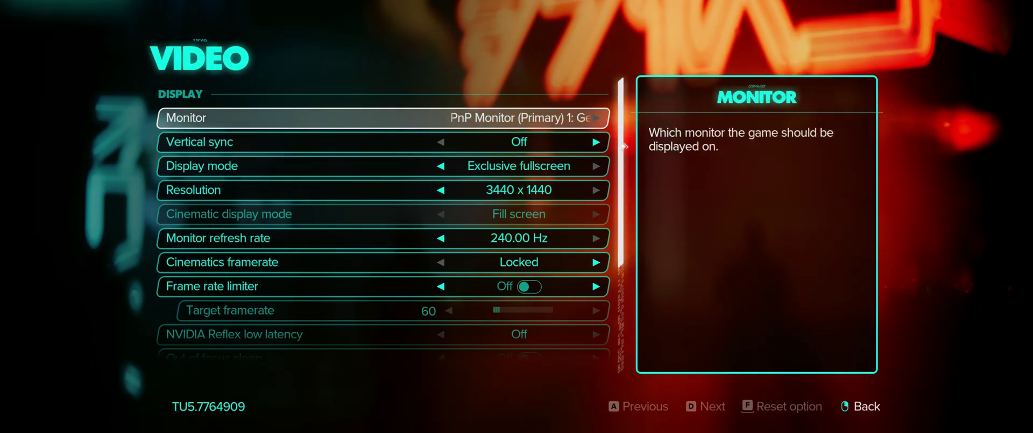
scroll(635, 231, "down", 3)
scroll(635, 243, "down", 4)
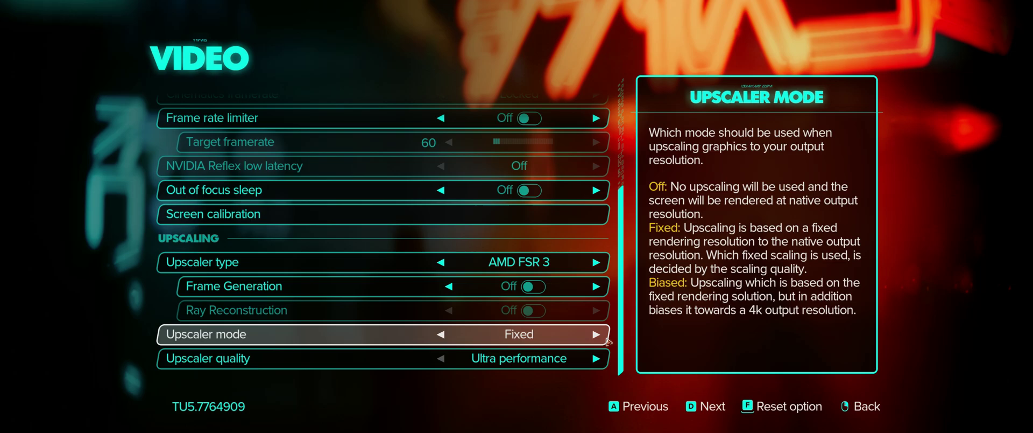
Set Upscaler quality to Quality and Upscaler type to Temporal anti-aliasing.
left_click(596, 358)
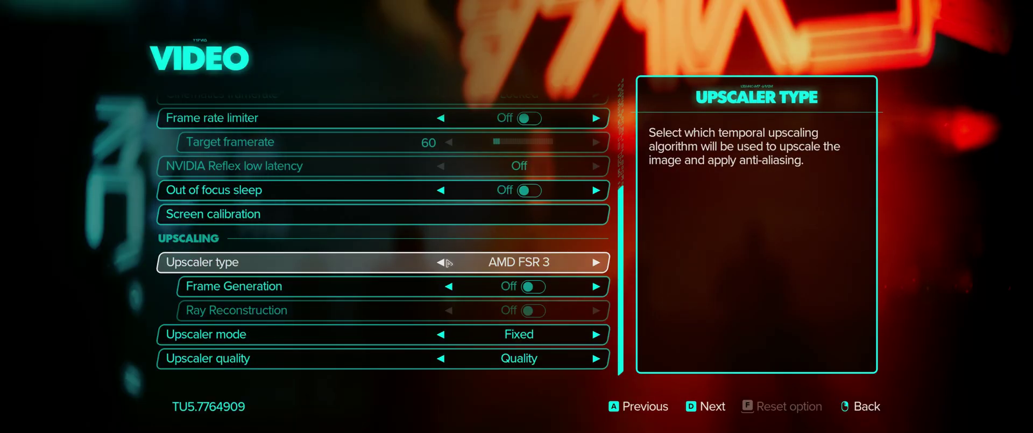
left_click(443, 263)
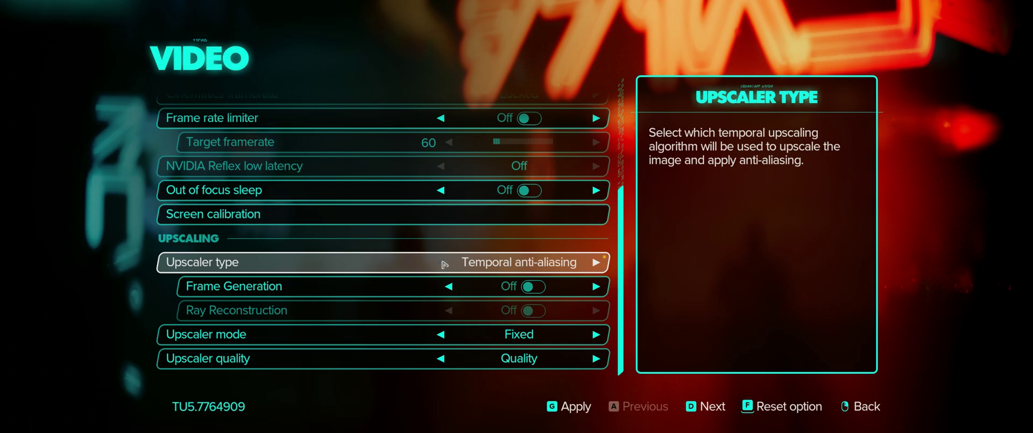
left_click(597, 263)
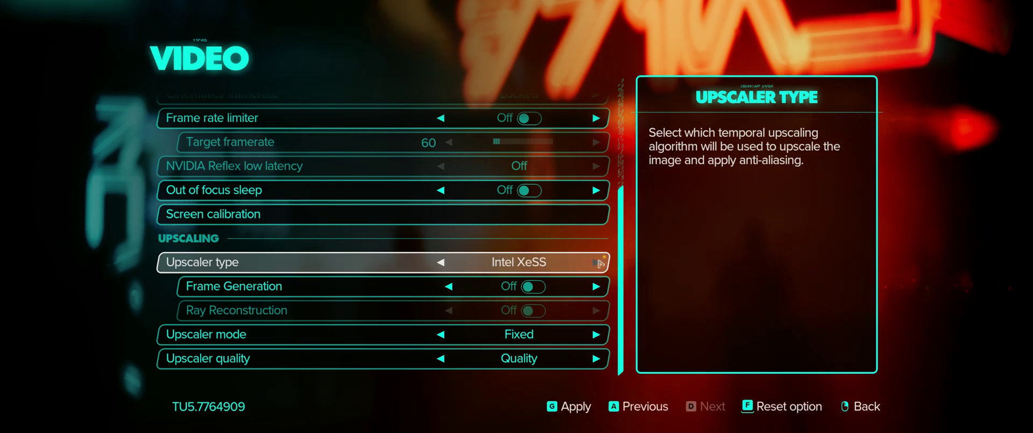
left_click(443, 262)
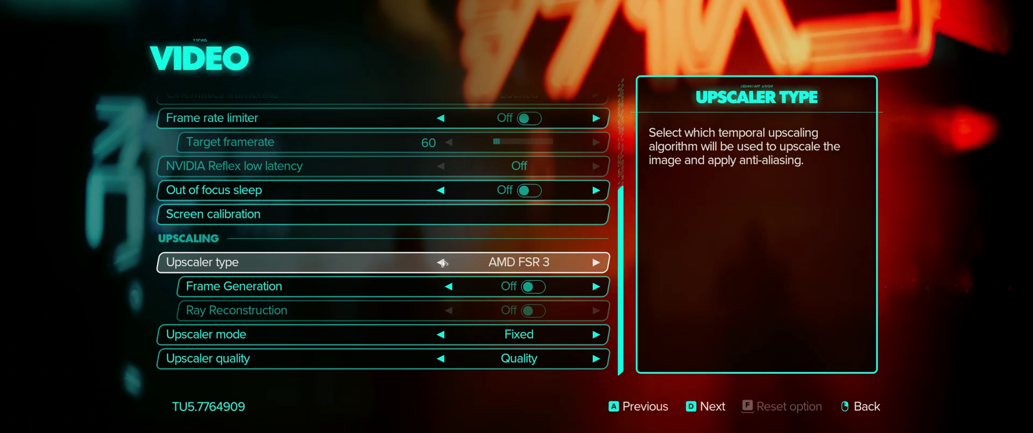
left_click(597, 262)
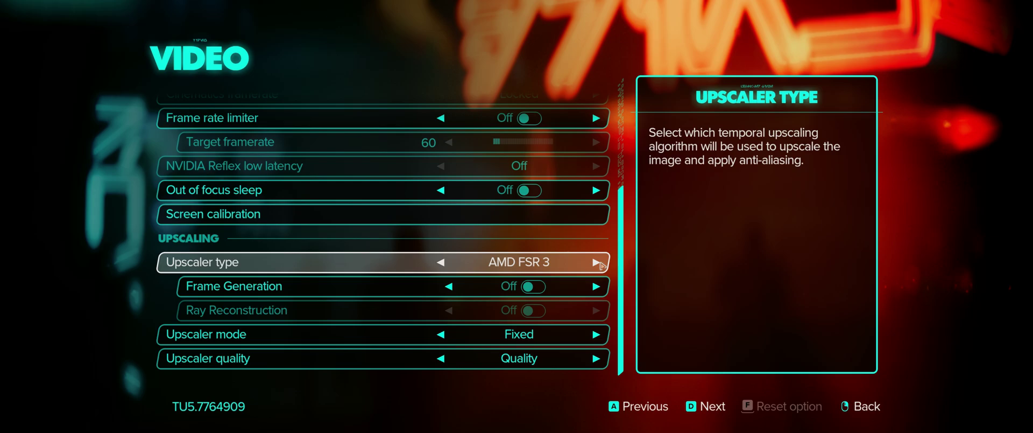
left_click(442, 263)
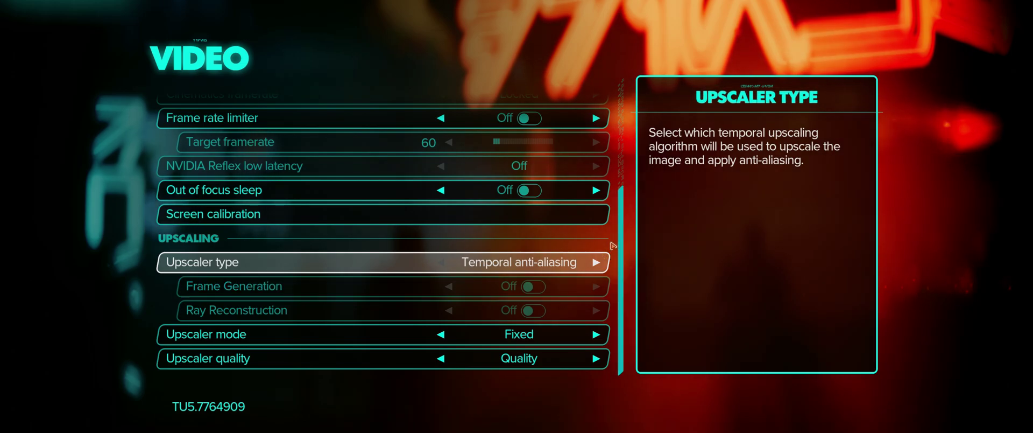
Apply and keep the new video settings, then return to the categories list.
key("g")
key("space")
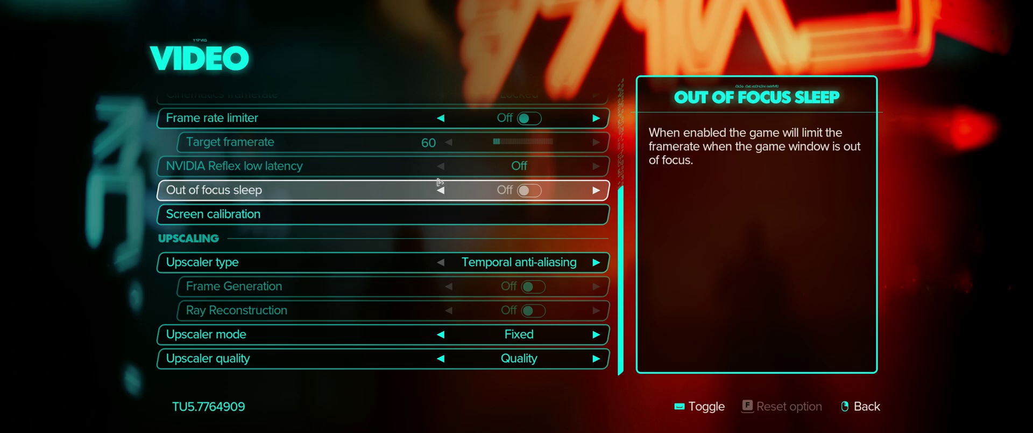
left_click(848, 402)
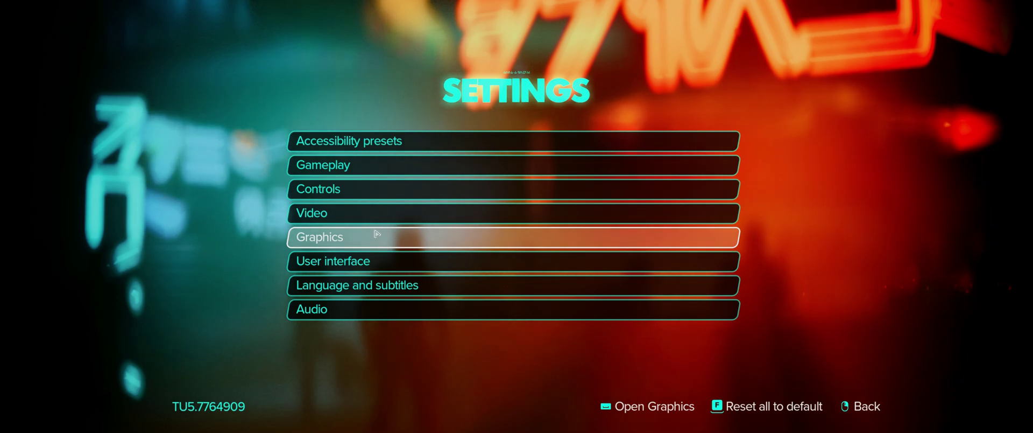
Open the Advanced graphics settings, then back out to the main menu.
left_click(376, 235)
scroll(392, 231, "down", 2)
scroll(392, 231, "up", 2)
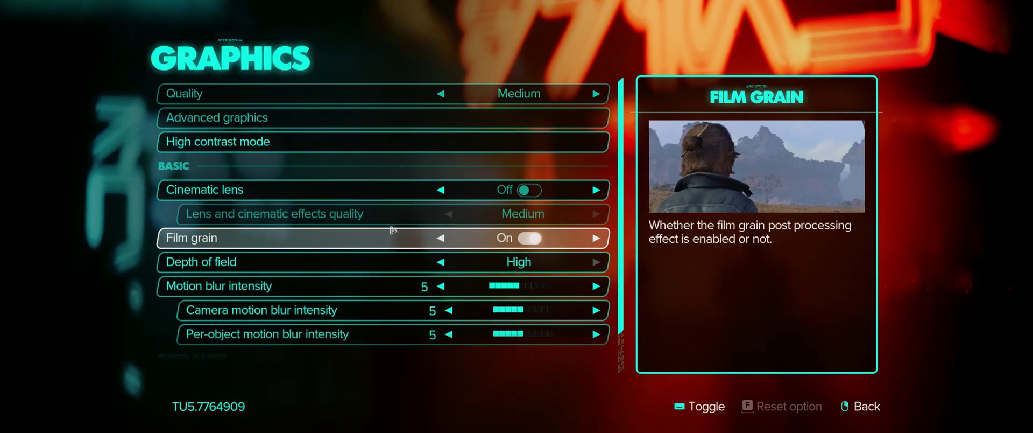
scroll(392, 231, "down", 2)
scroll(392, 231, "up", 2)
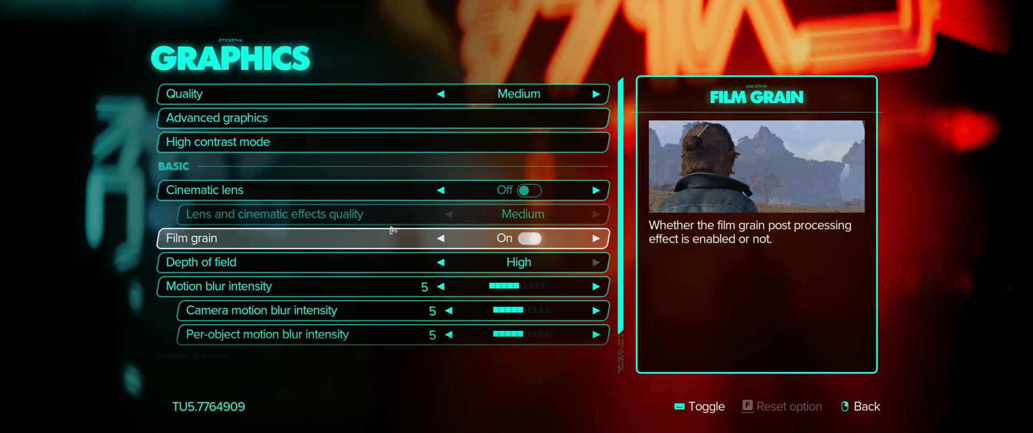
left_click(333, 120)
scroll(333, 122, "down", 3)
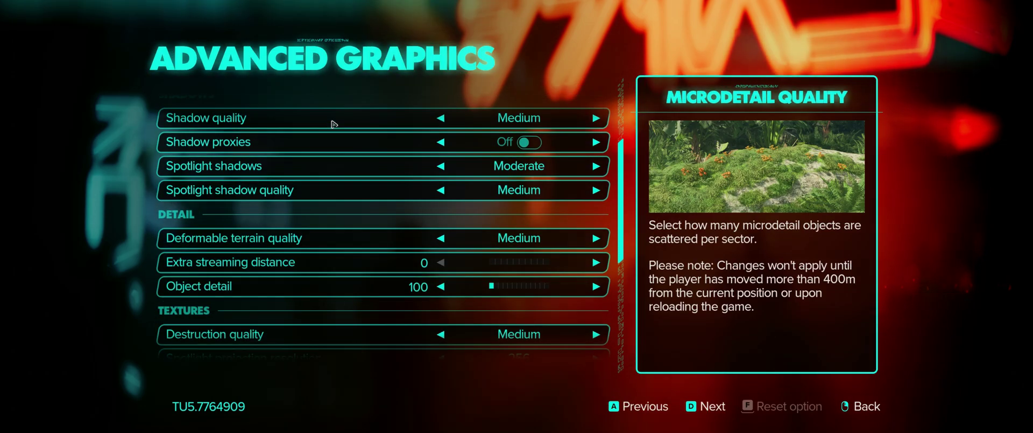
key("Escape")
key("Escape")
key("Escape")
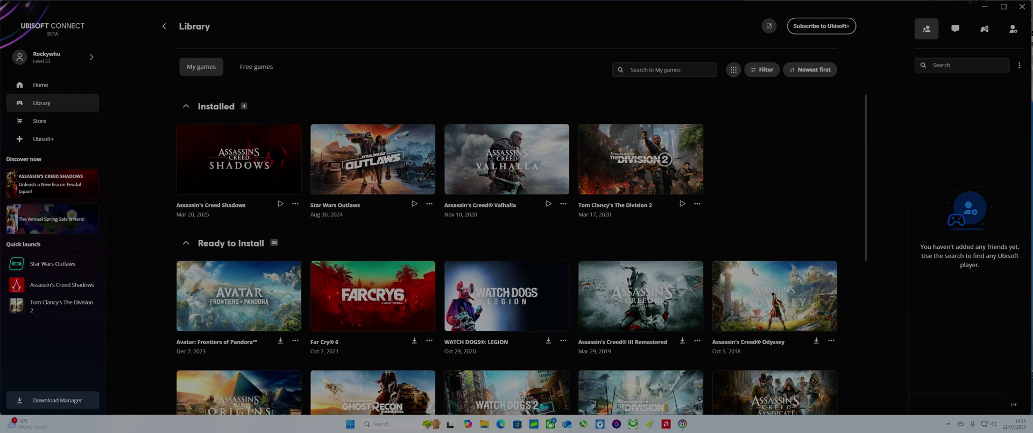
Browse to E:\Ubisoft Game Folder\Star Wars Outlaws and open the OptiScaler archive.
left_click(981, 7)
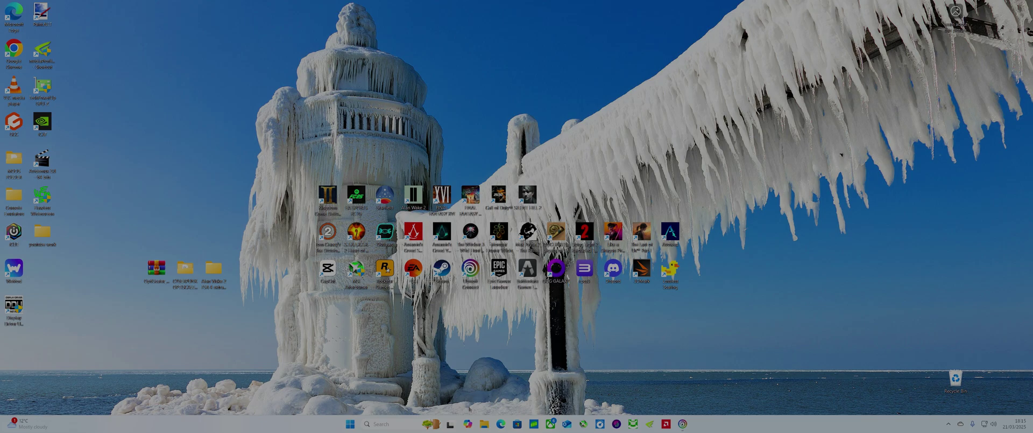
key("super+e")
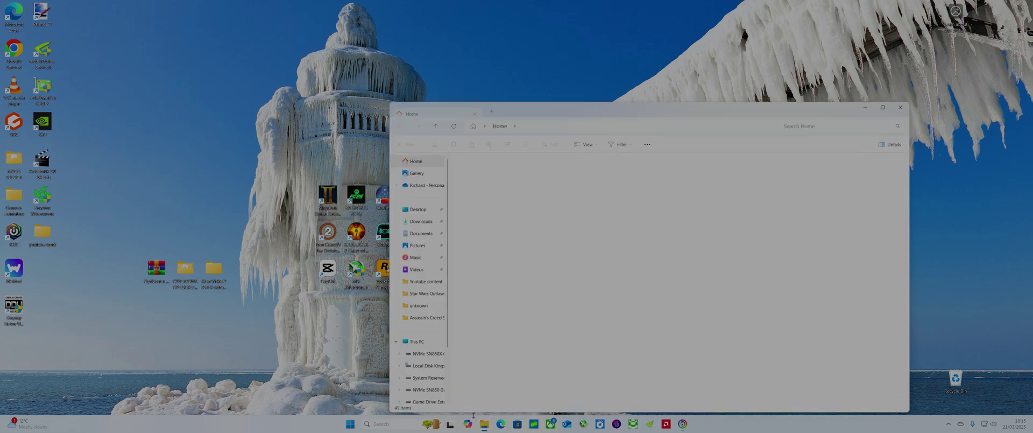
left_click(417, 341)
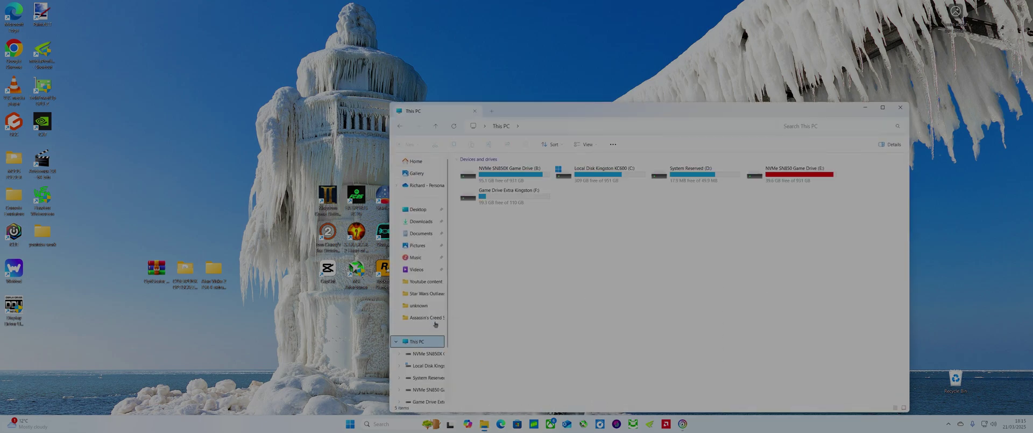
double_click(795, 171)
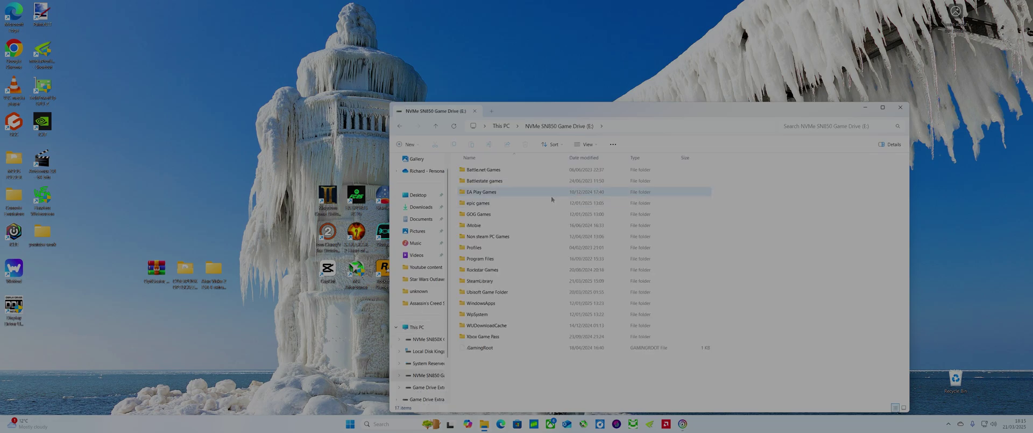
double_click(493, 291)
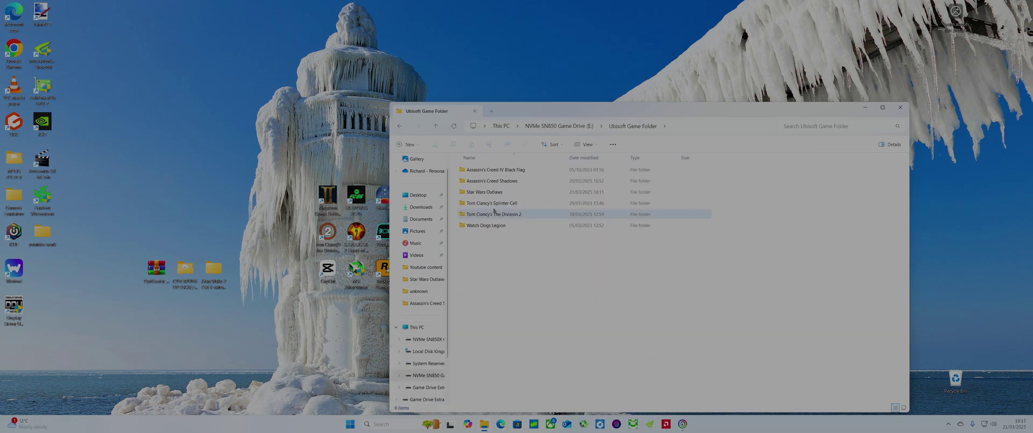
double_click(491, 190)
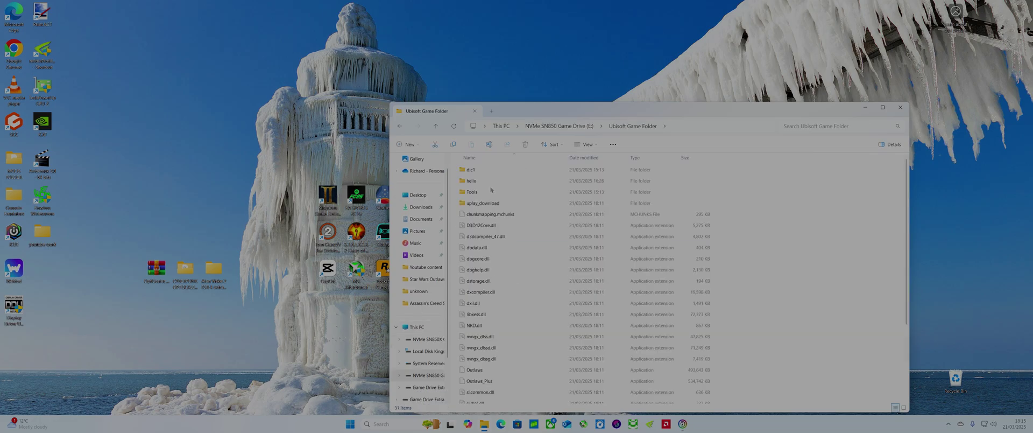
double_click(158, 279)
Copy the seven OptiScaler files into the Star Wars Outlaws folder, replacing existing files.
left_click_drag(174, 338, 121, 236)
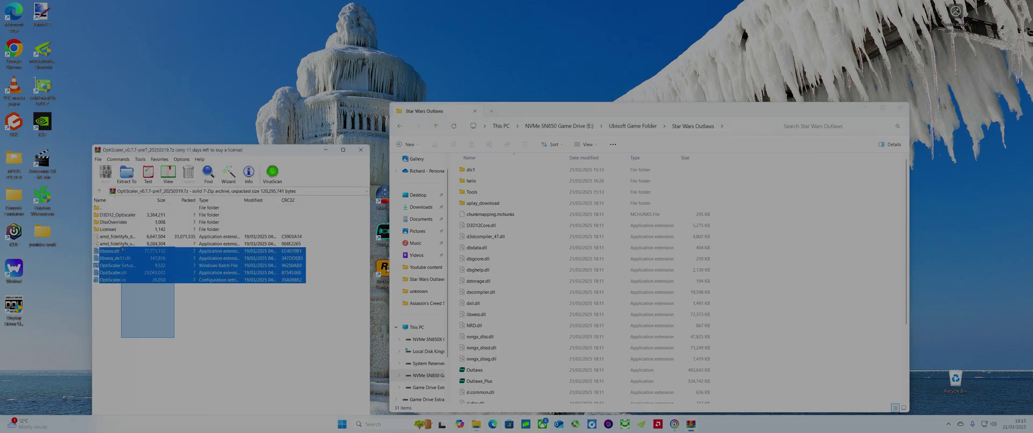
right_click(121, 238)
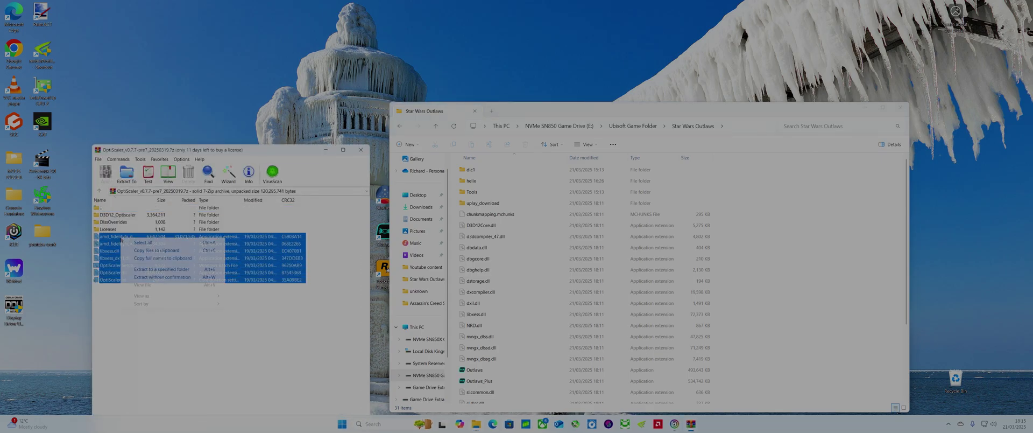
left_click(160, 252)
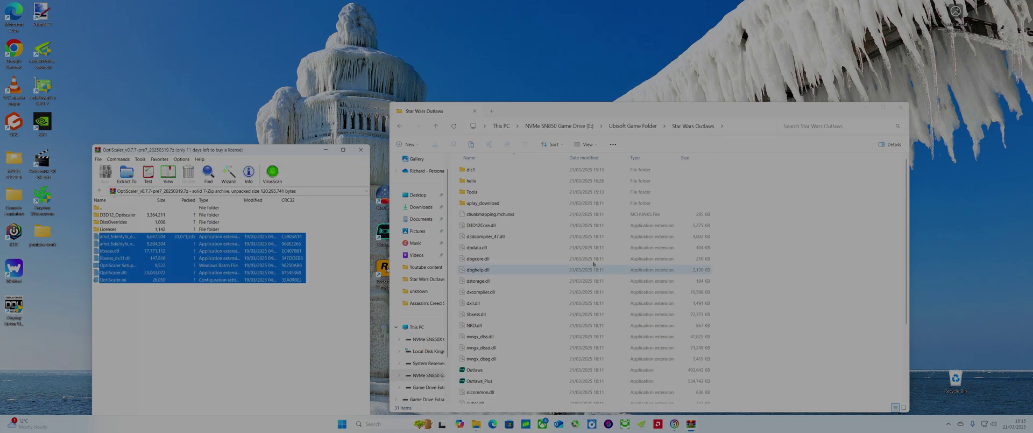
right_click(780, 289)
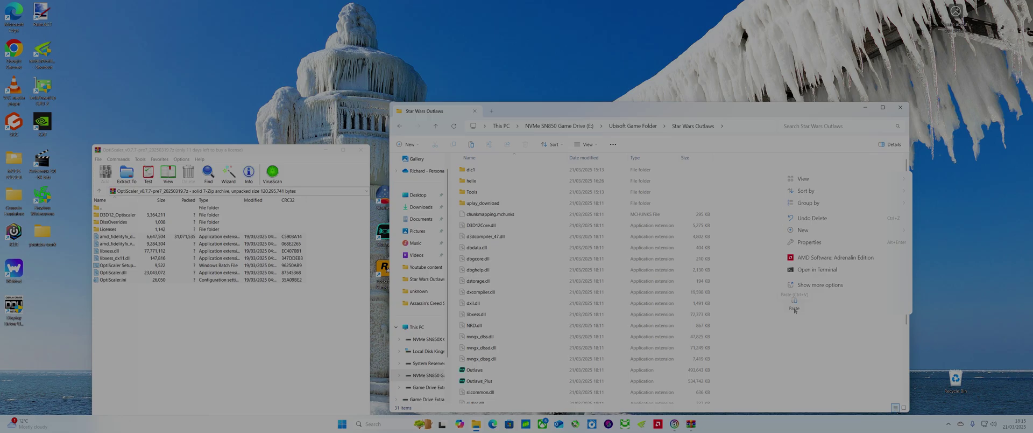
left_click(500, 188)
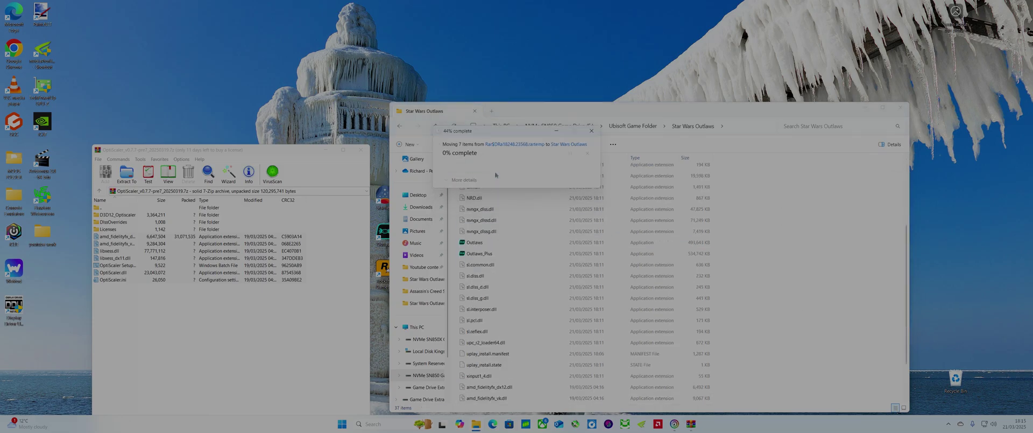
scroll(628, 218, "down", 2)
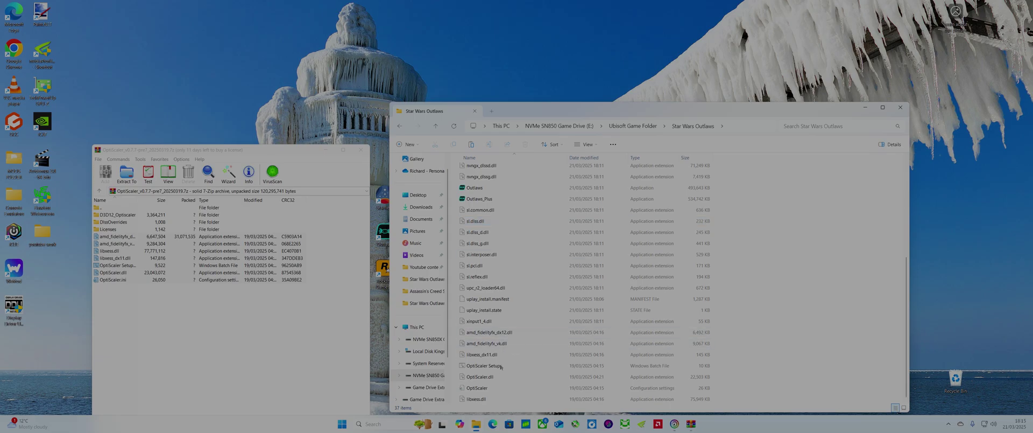
scroll(499, 369, "up", 5)
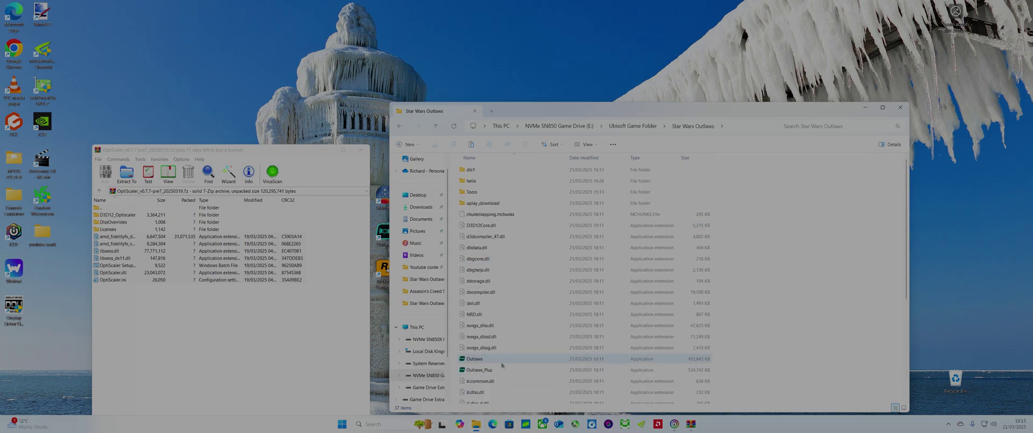
scroll(503, 365, "down", 5)
Run OptiScaler Setup, allowing it past SmartScreen with More info and Run anyway.
double_click(500, 365)
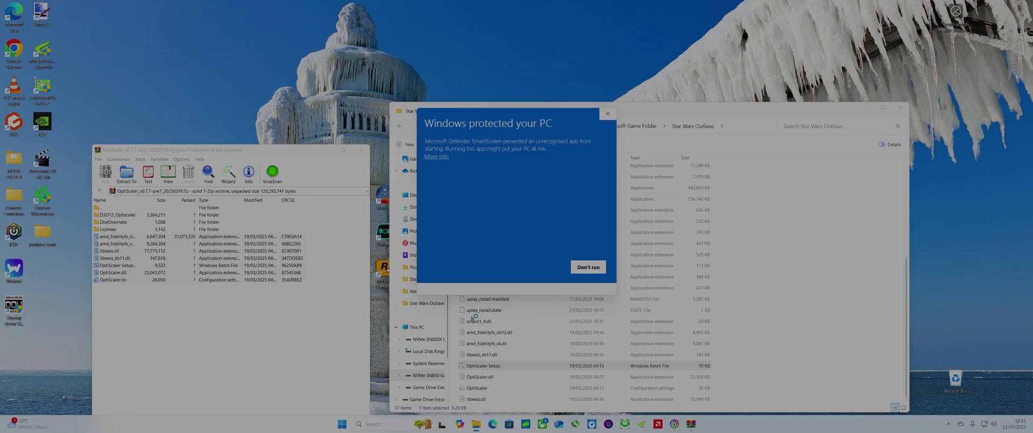
left_click(439, 157)
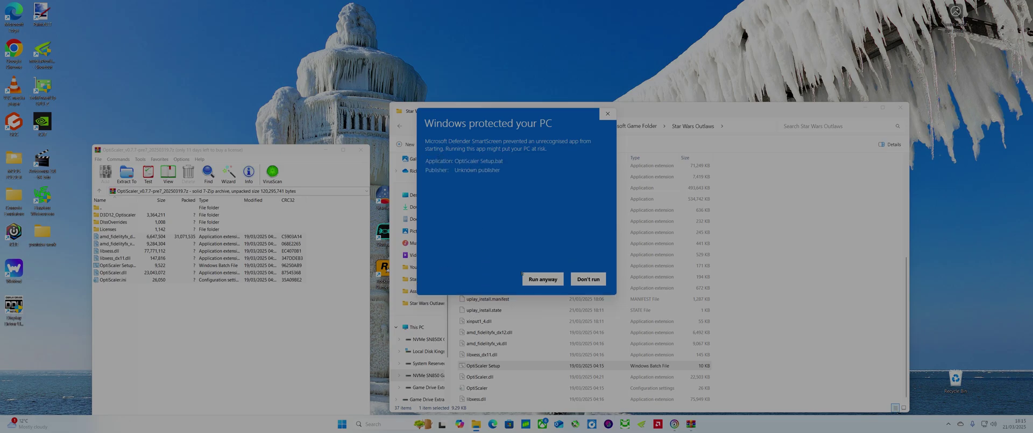
left_click(537, 280)
type("1")
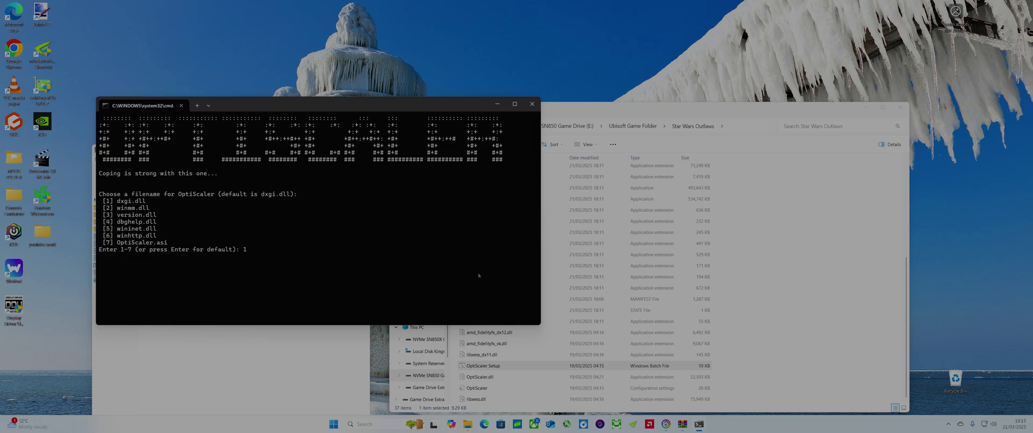
Answer the setup prompts with dxgi.dll, AMD/Intel and DLSS inputs, then close the game folder.
key("Return")
type("1")
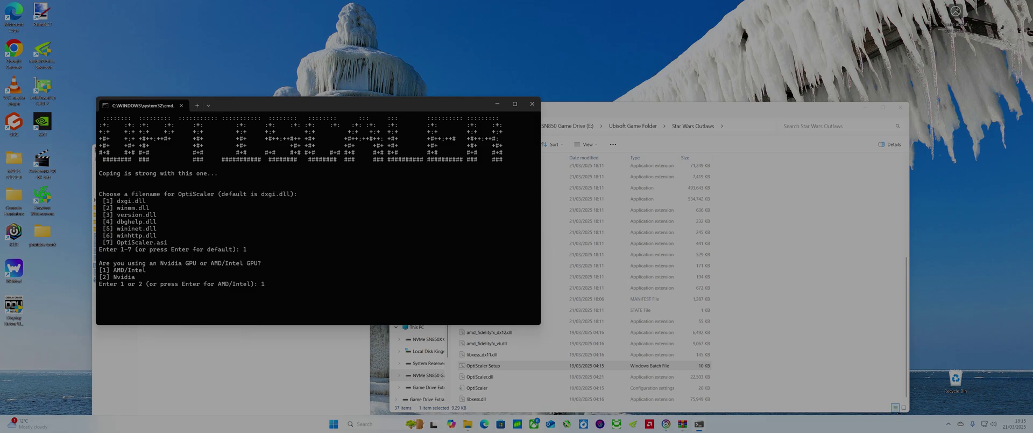
key("Return")
type("1")
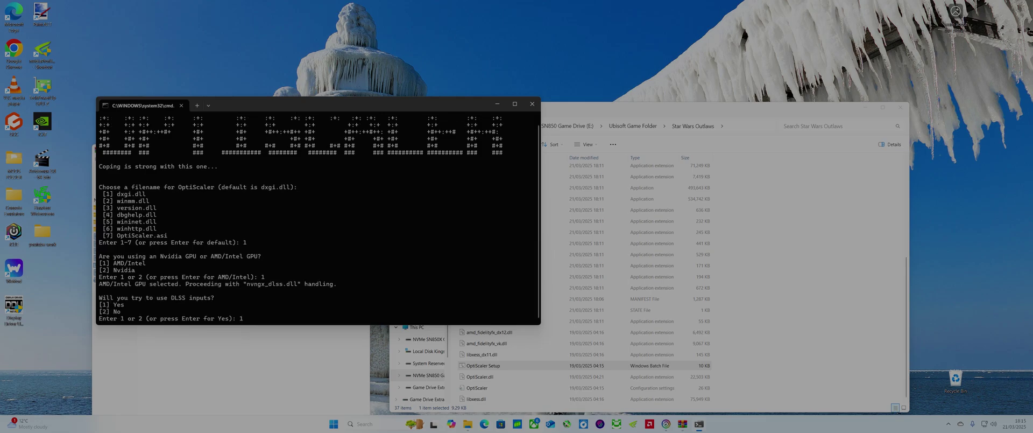
key("Return")
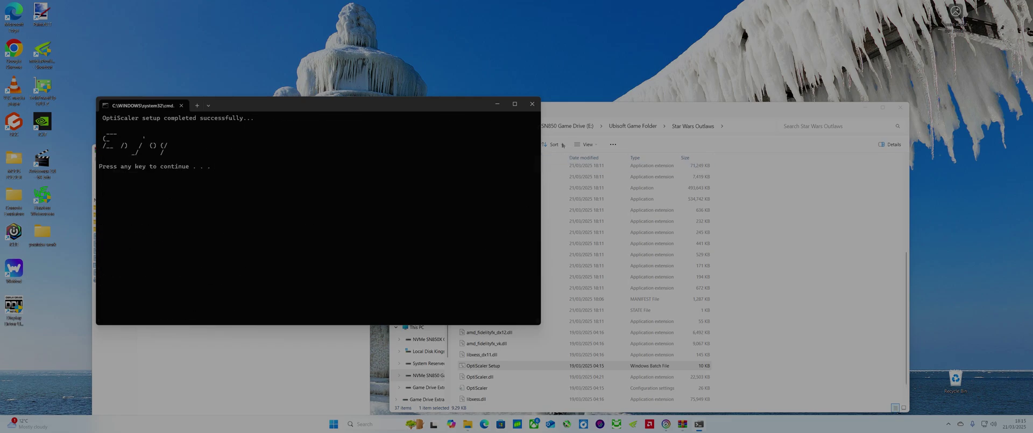
key("Return")
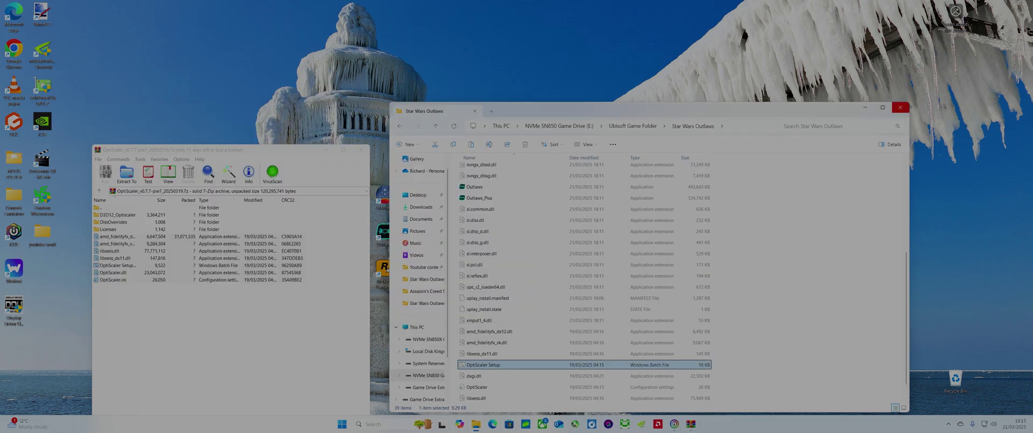
left_click(901, 108)
Close the OptiScaler archive window and relaunch Star Wars Outlaws from the Library.
left_click(363, 150)
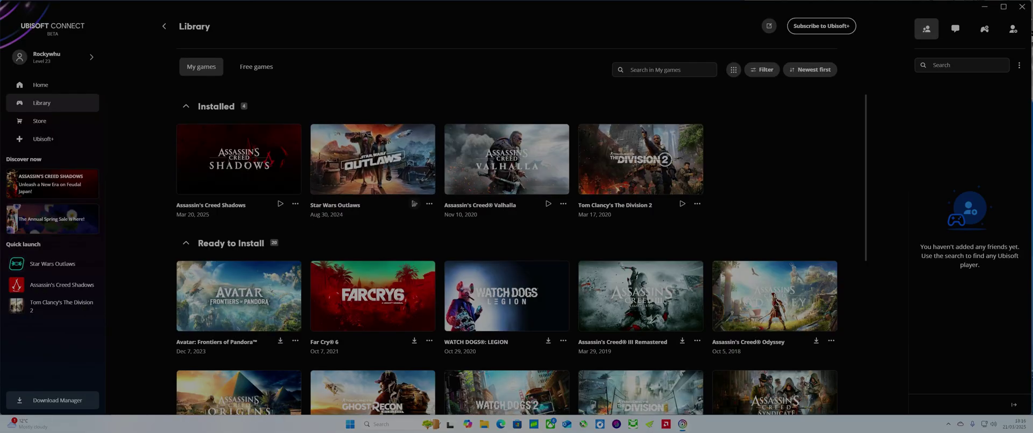
left_click(414, 203)
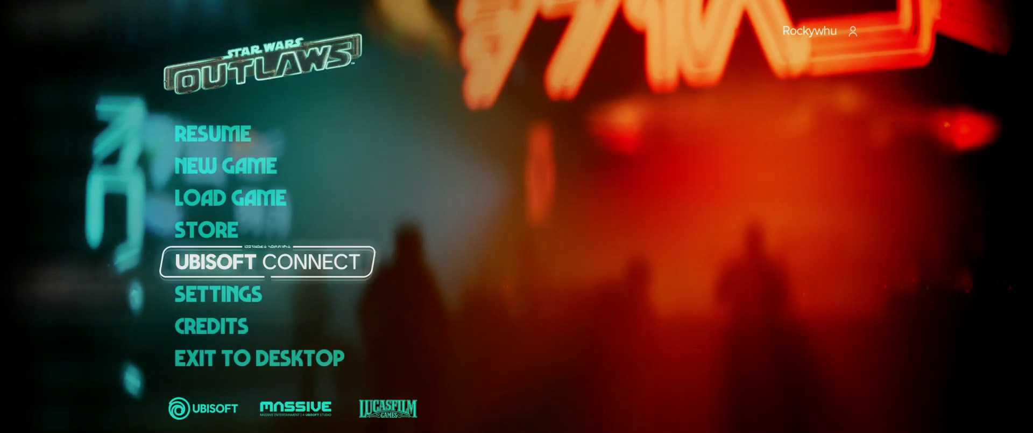
key("Down")
Open Settings > Video and step down to the Monitor refresh rate (240 Hz) option.
key("Return")
key("Down")
key("Down")
key("Down")
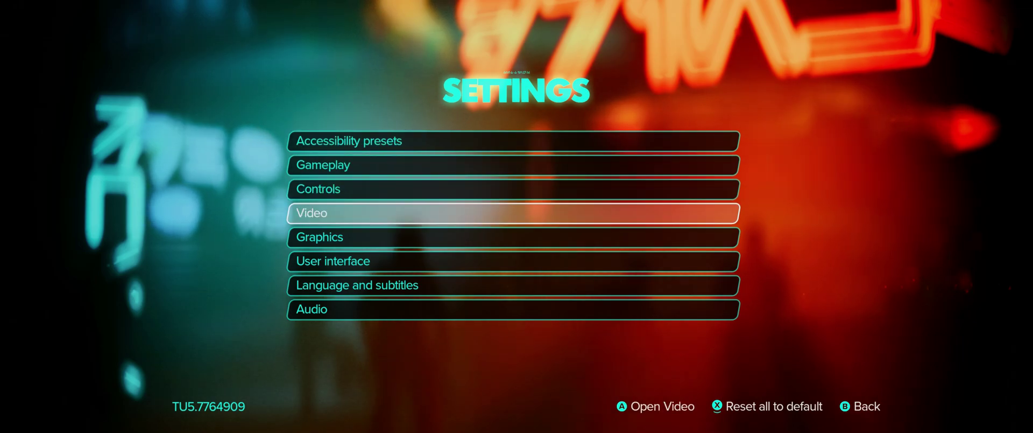
key("Return")
key("Down")
key("Down")
key("Down")
key("Down")
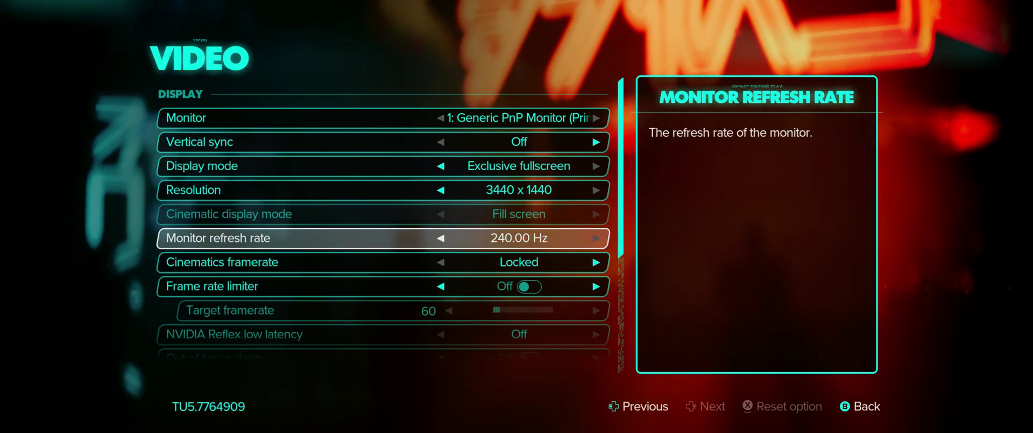
key("Down")
key("Down")
key("Down")
key("Down")
key("Down")
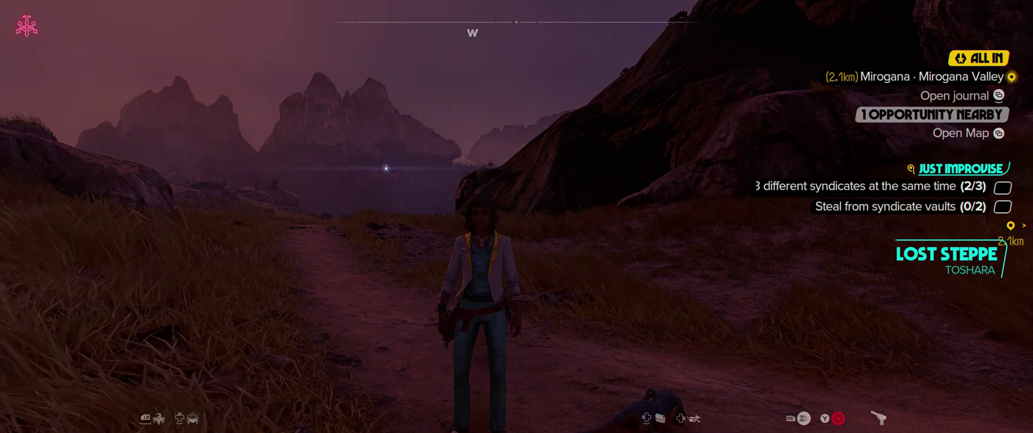
Toggle the OptiScaler overlay open with Insert and close it again.
key("Insert")
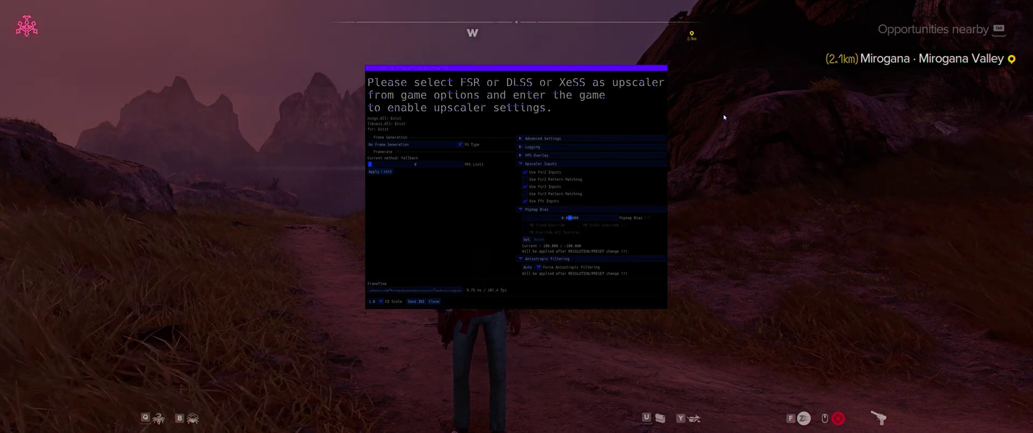
key("Insert")
From the pause menu, open Settings > Video and move down to Upscaler type.
key("Escape")
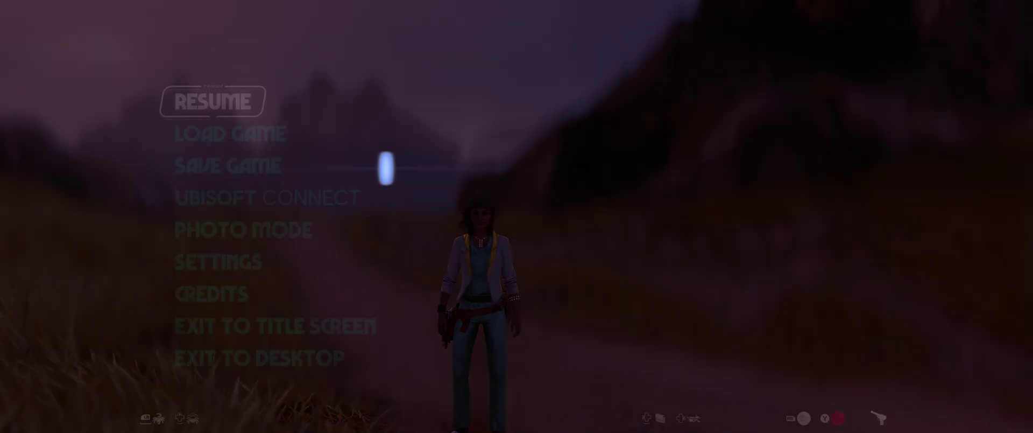
key("Down")
key("Down")
key("Down")
key("Down")
key("Down")
key("Return")
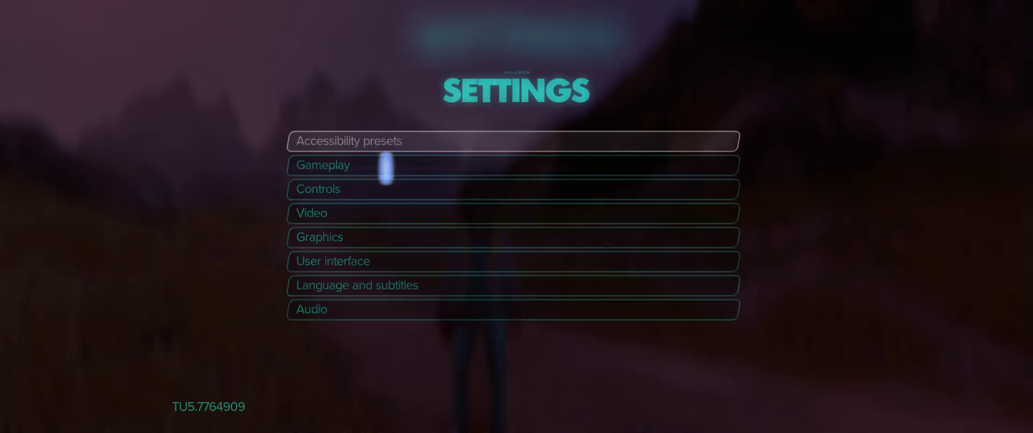
key("Down")
key("Down")
key("Down")
key("Return")
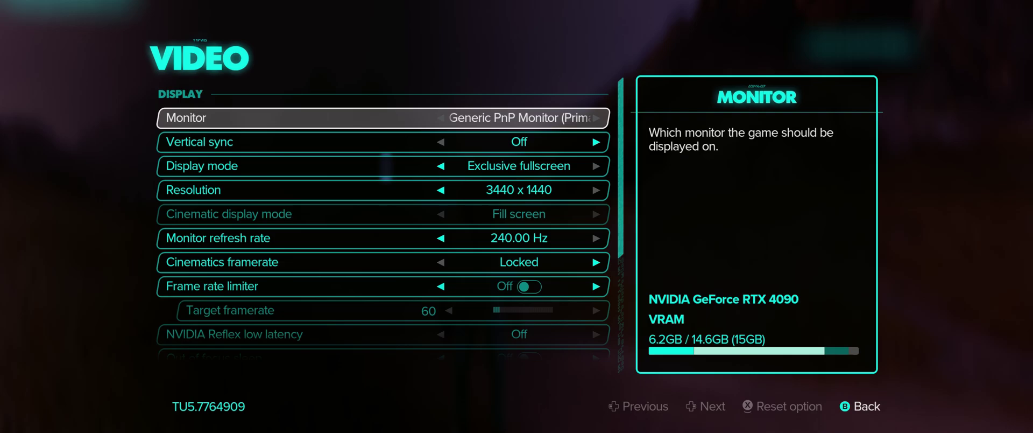
key("Down")
key("Down")
key("Down")
key("Down")
key("Down")
key("Down")
key("Down")
key("Down")
key("Down")
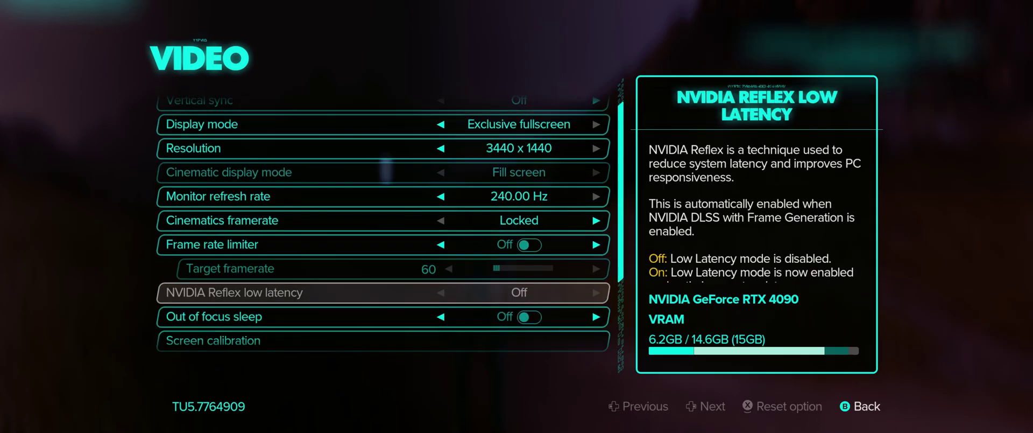
key("Down")
key("Down")
key("Down")
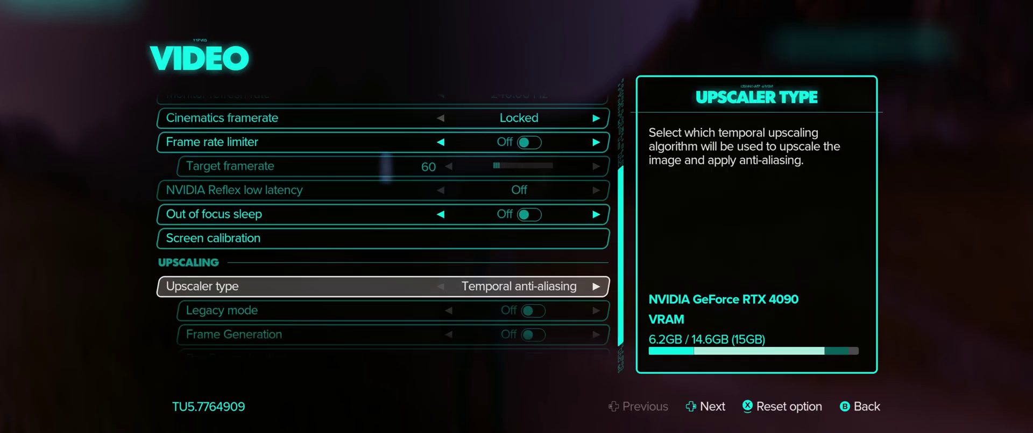
key("Down")
key("Down")
key("Down")
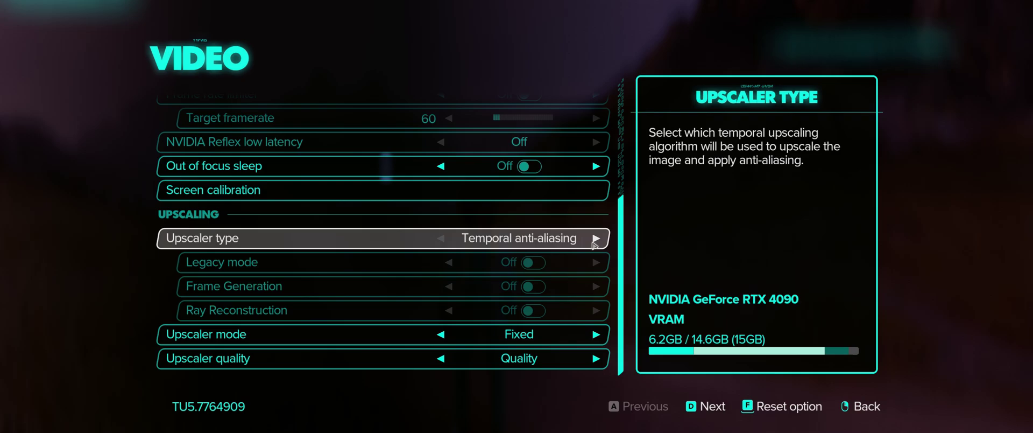
Cycle the upscaler type past AMD FSR 3 to NVIDIA DLSS and exit Video settings.
left_click(599, 240)
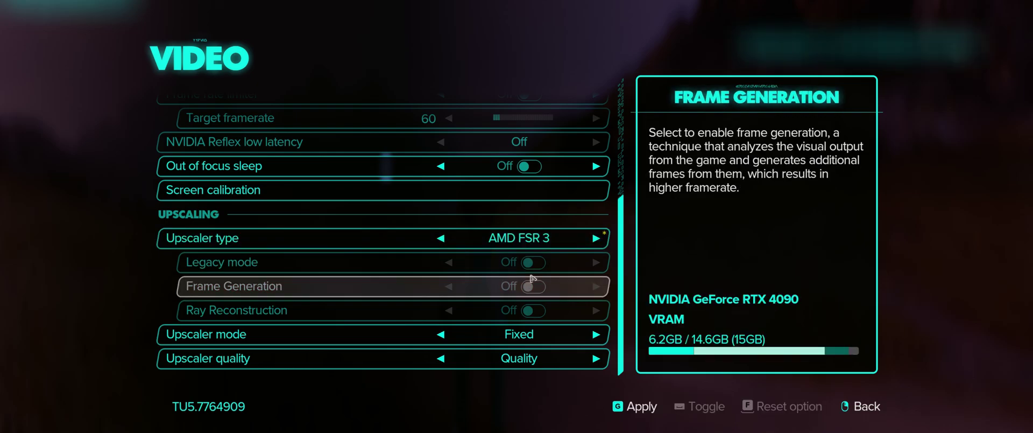
left_click(598, 241)
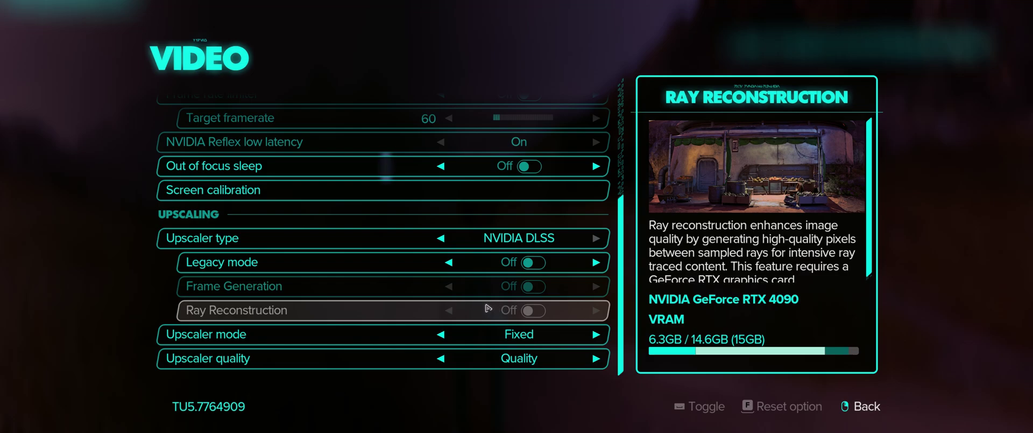
key("Escape")
Resume the game from the pause menu and reopen the OptiScaler overlay with Insert.
key("Escape")
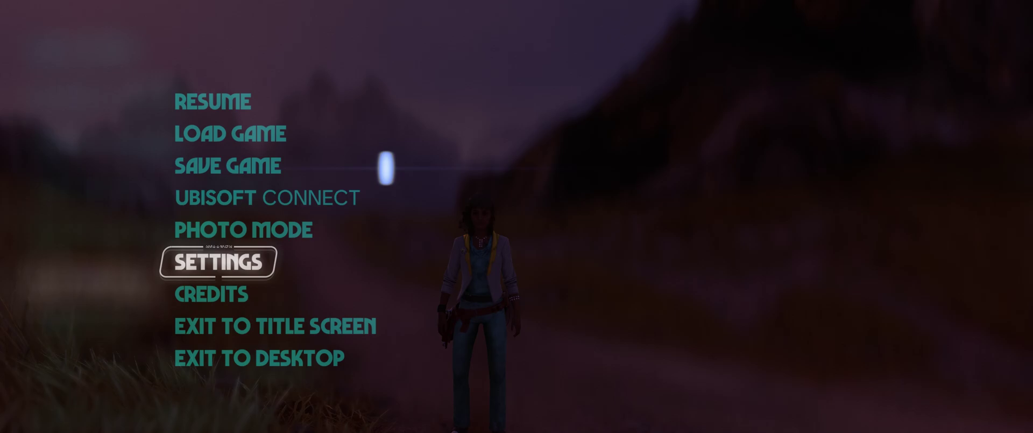
key("Escape")
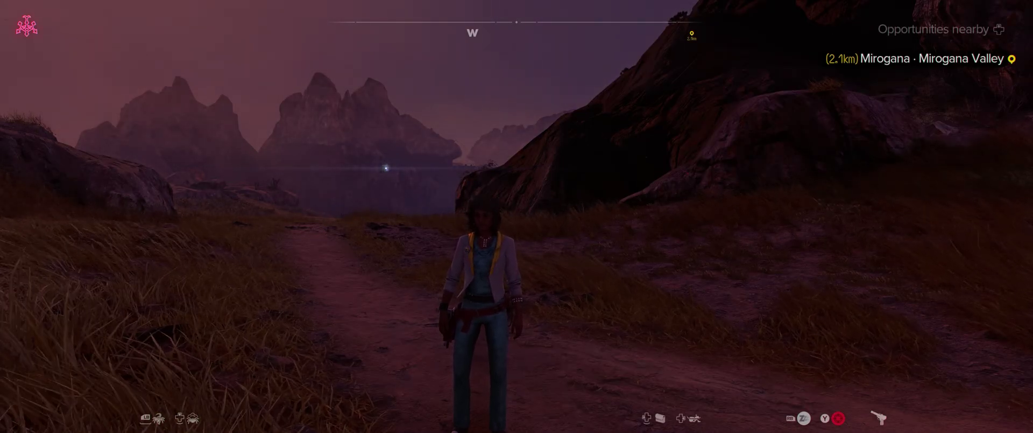
key("Insert")
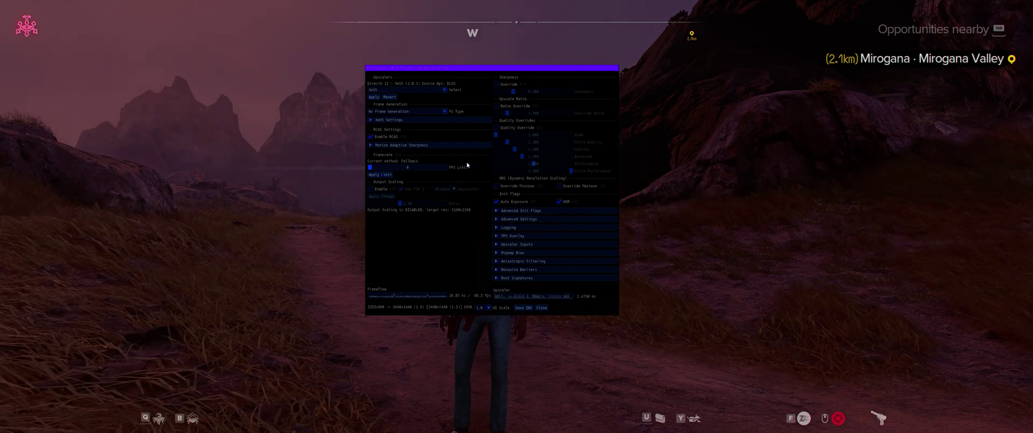
Change OptiScaler's Upscaler dropdown from XeSS to FSR 3.X, then select FSR 4.0.0.
left_click(445, 91)
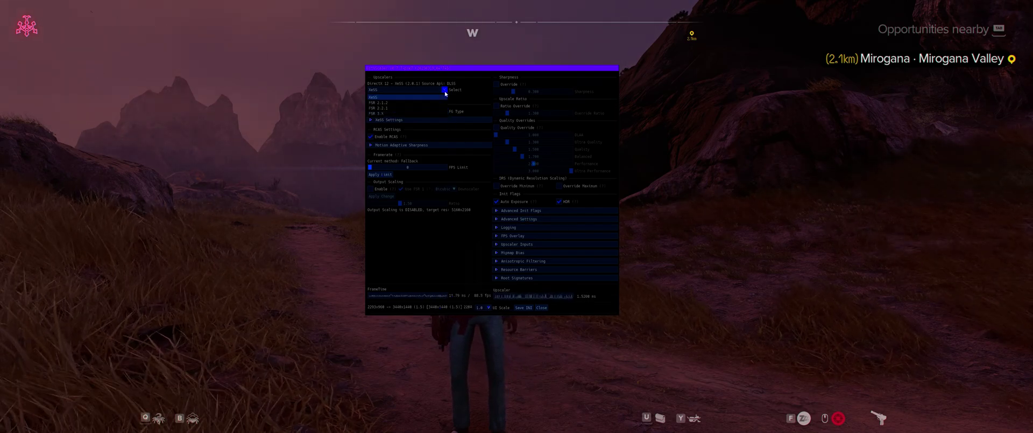
left_click(386, 114)
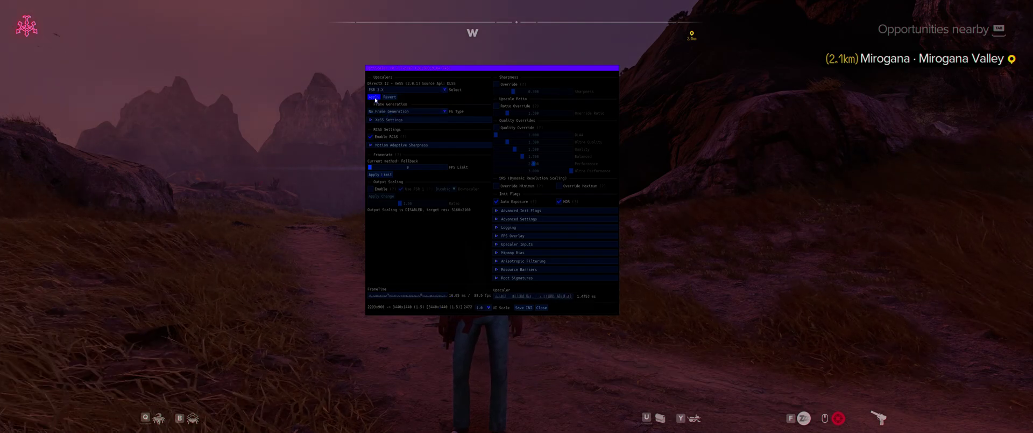
left_click(373, 97)
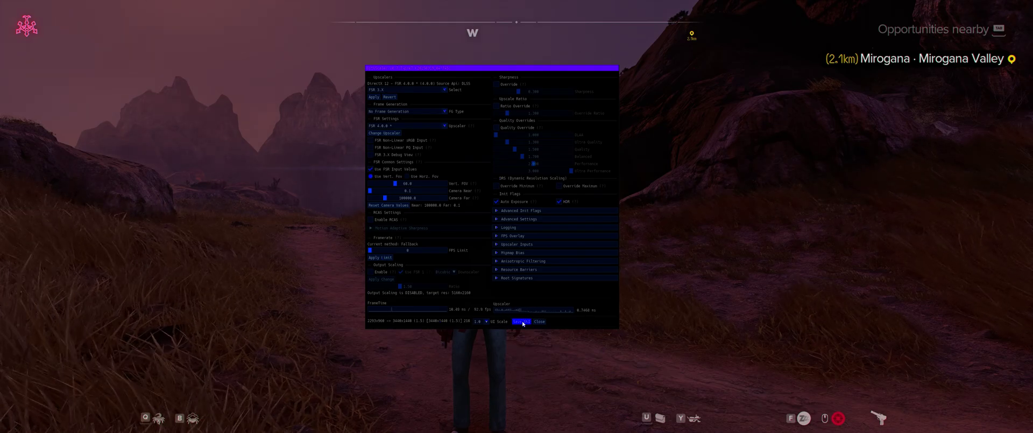
Close the OptiScaler overlay and run the character around the valley path with WASD.
left_click(539, 321)
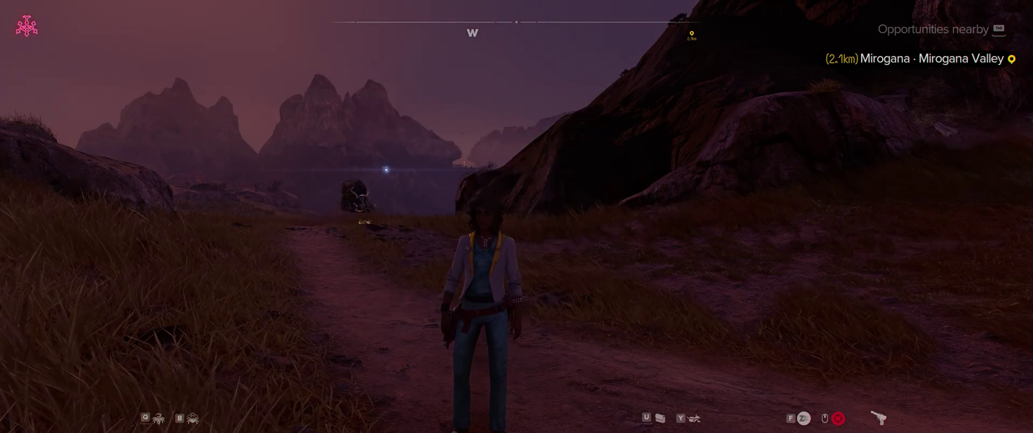
key("w")
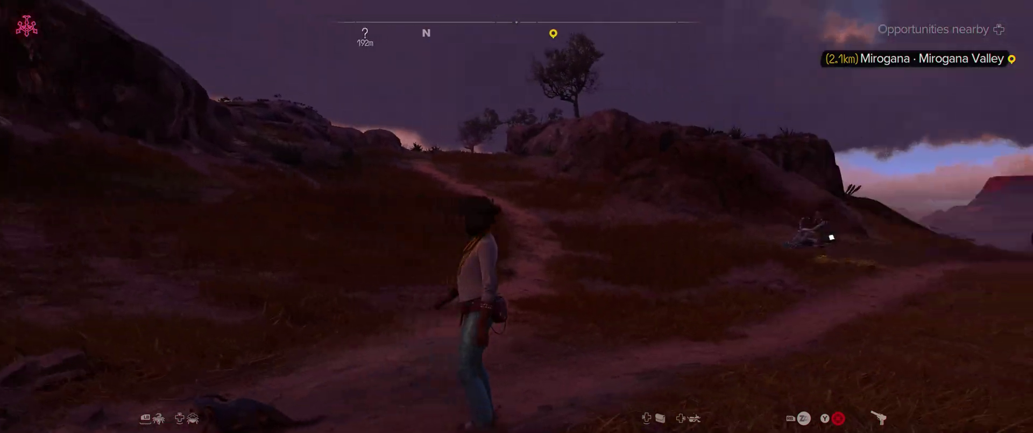
key("w")
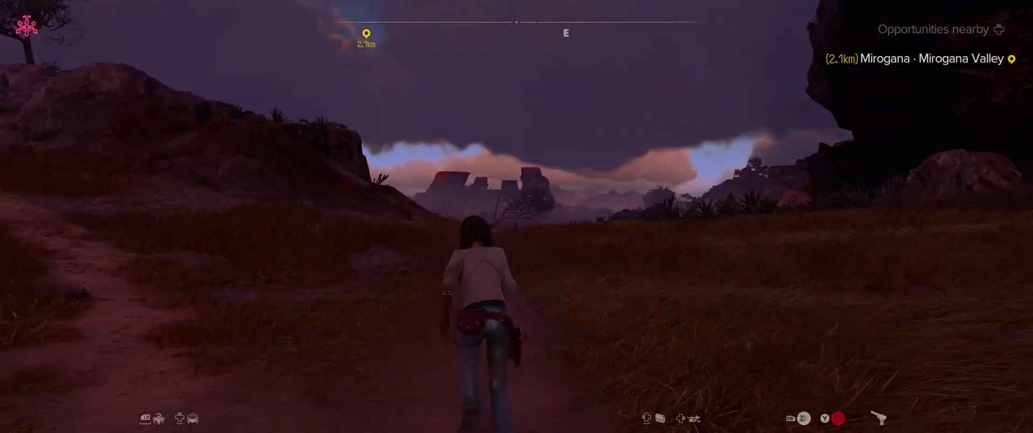
key("s")
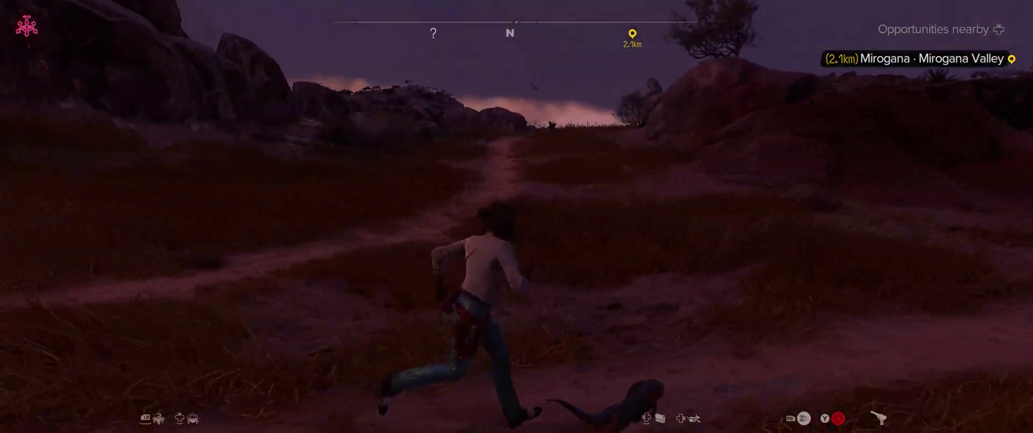
key("w")
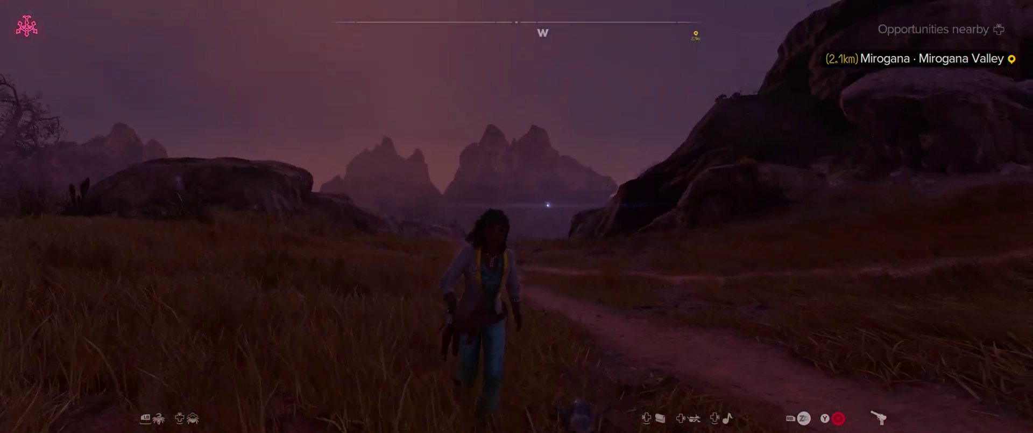
key("w")
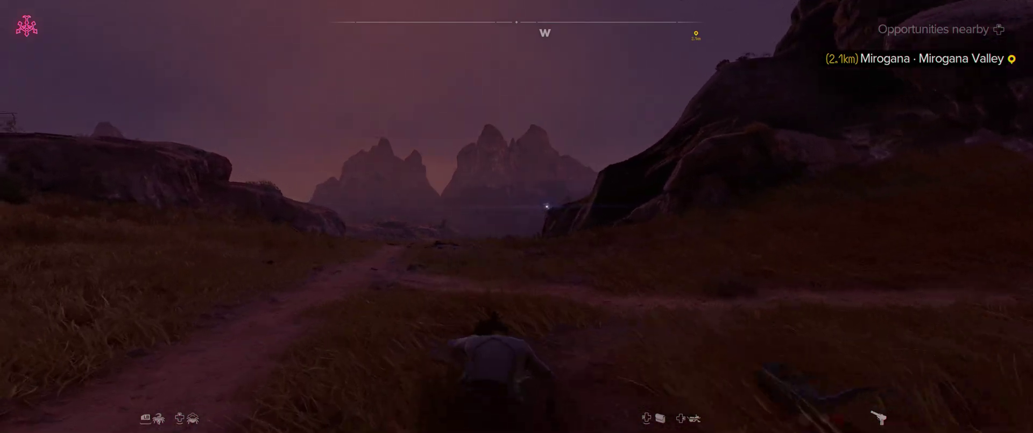
key("a")
key("s")
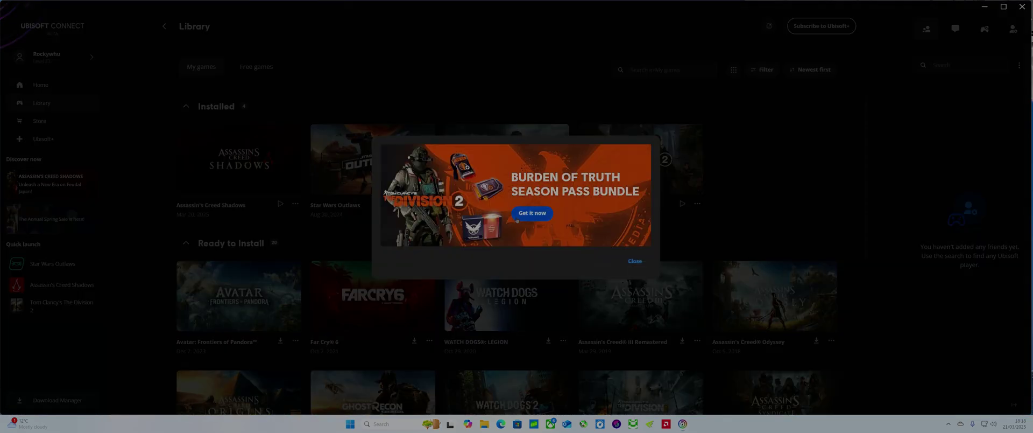
Close the season pass popup and minimise the Ubisoft Connect window.
left_click(634, 262)
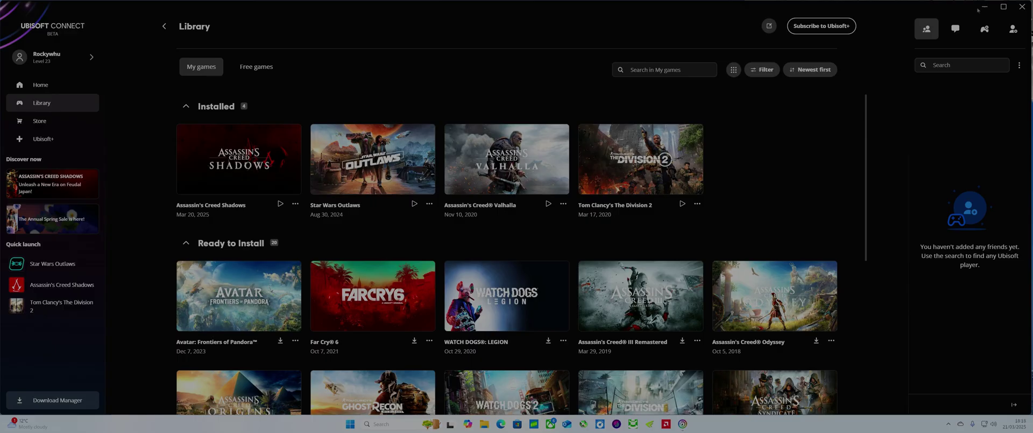
left_click(984, 7)
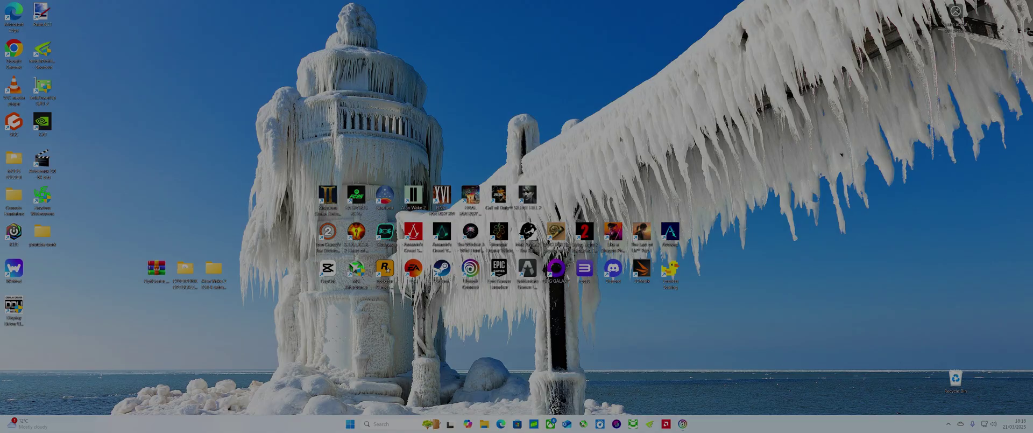